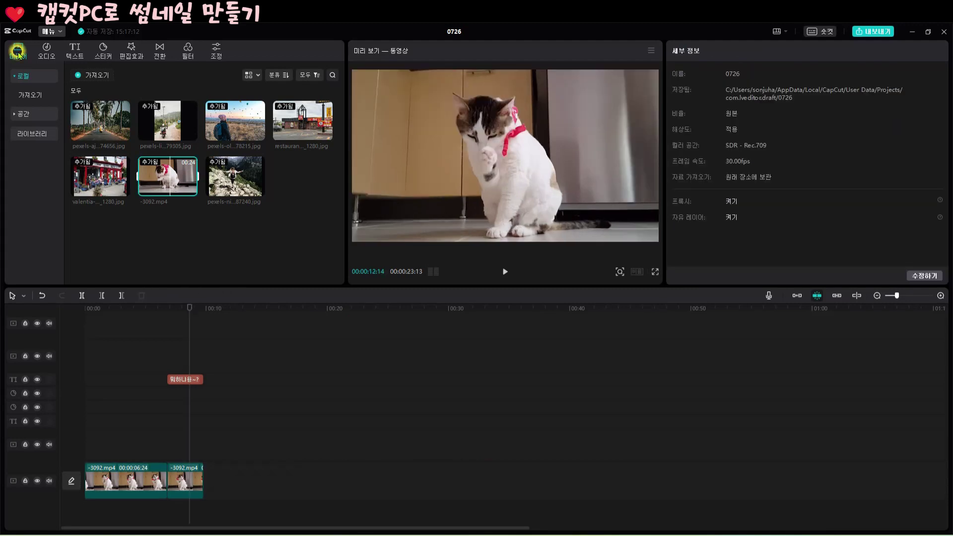
- Add the -3092.mp4 cat video to the main track at 00:00:12:12, past the existing clips
left_click(92, 75)
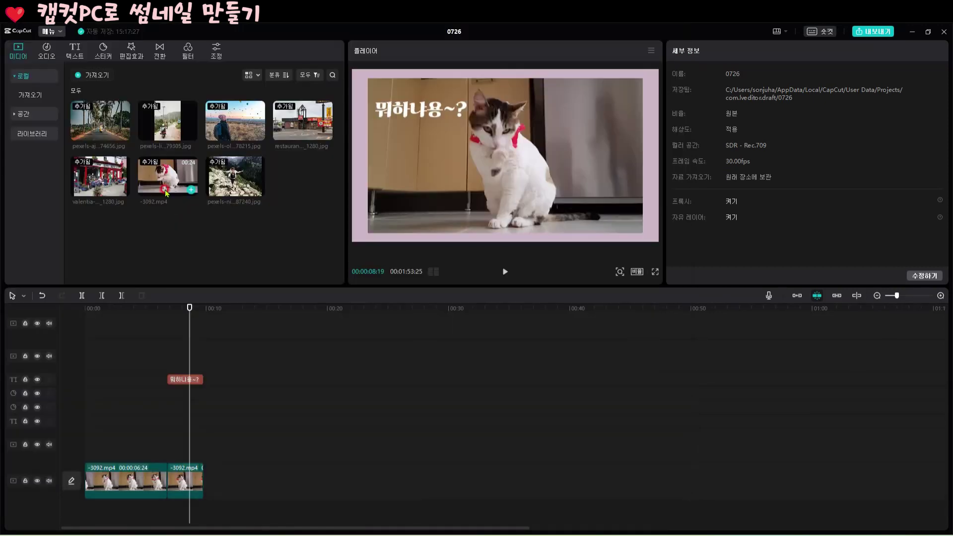
left_click(643, 467)
left_click_drag(189, 308, 236, 308)
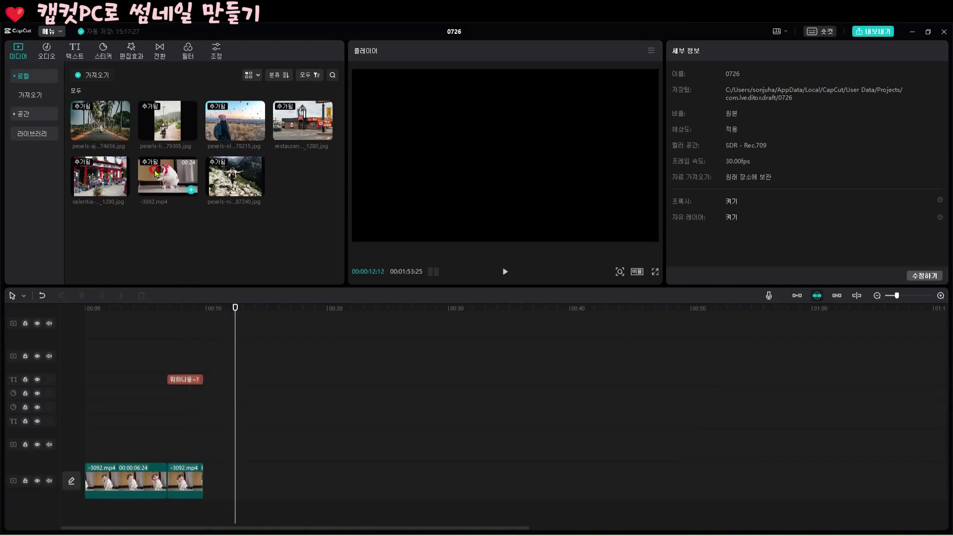
left_click(190, 190)
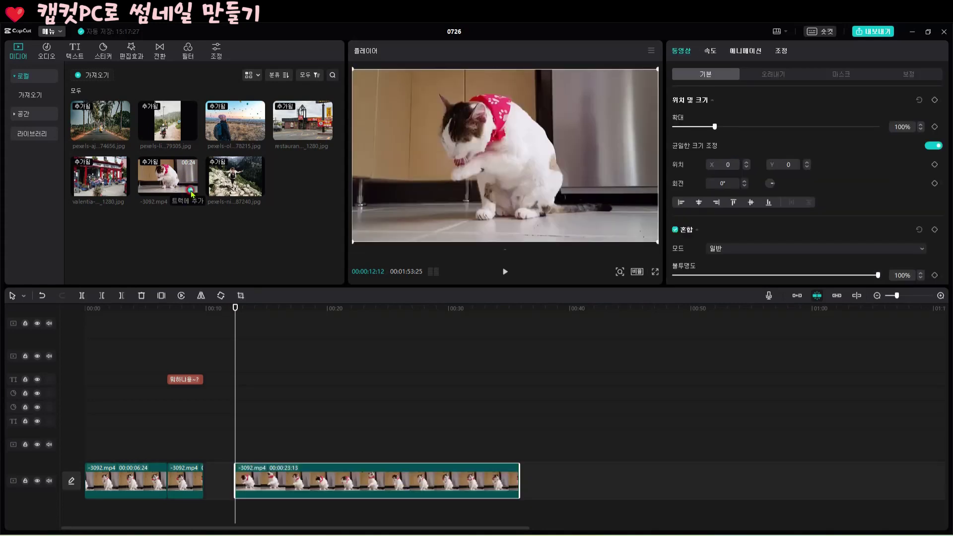
- Move the playhead to the cat frame at 00:00:31:29 and trim the new clip's start so it lasts 00:00:07:19
left_click_drag(234, 308, 472, 307)
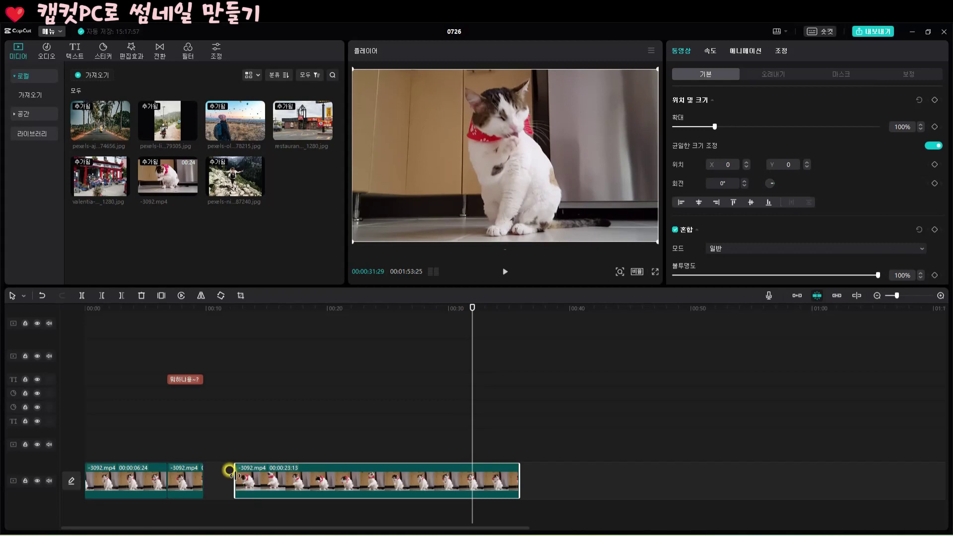
left_click(234, 461)
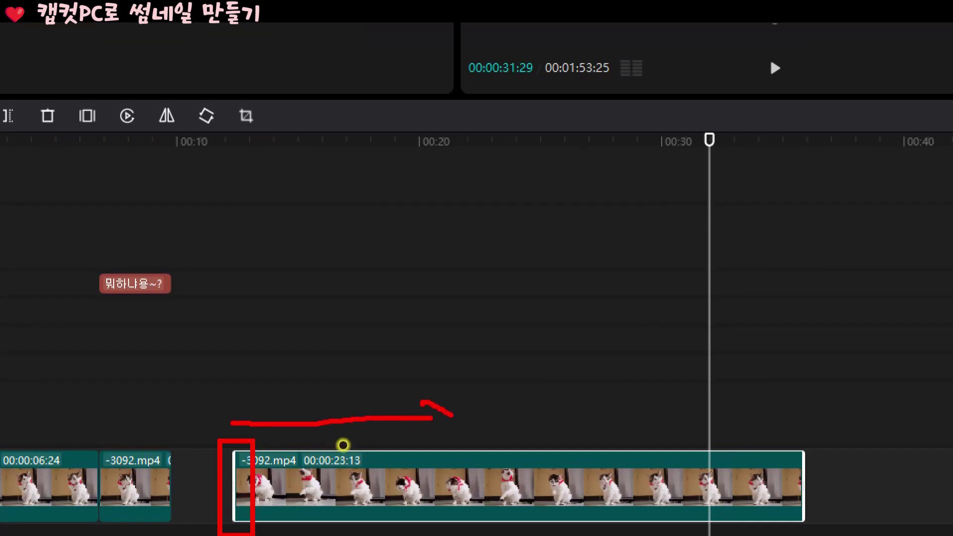
left_click(378, 460)
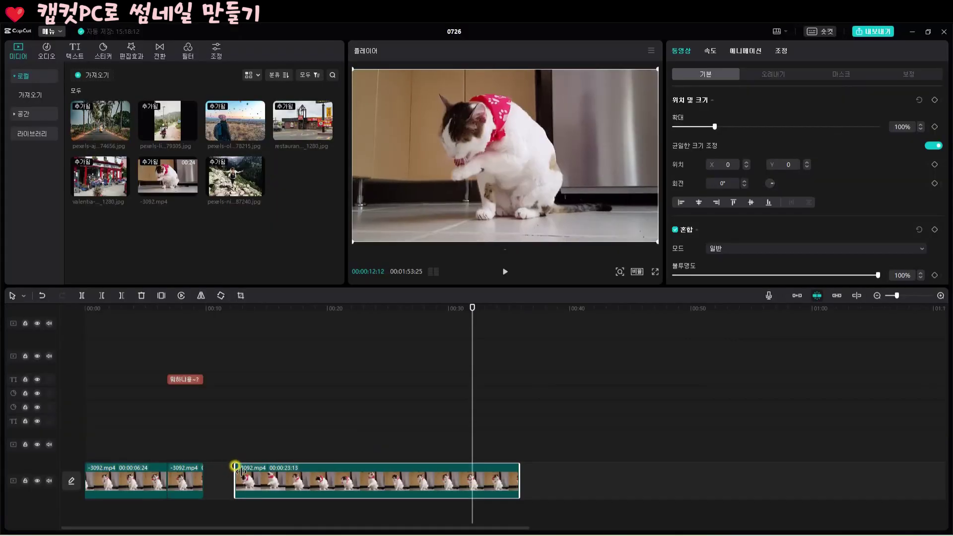
left_click_drag(243, 460, 510, 462)
left_click_drag(374, 467, 423, 463)
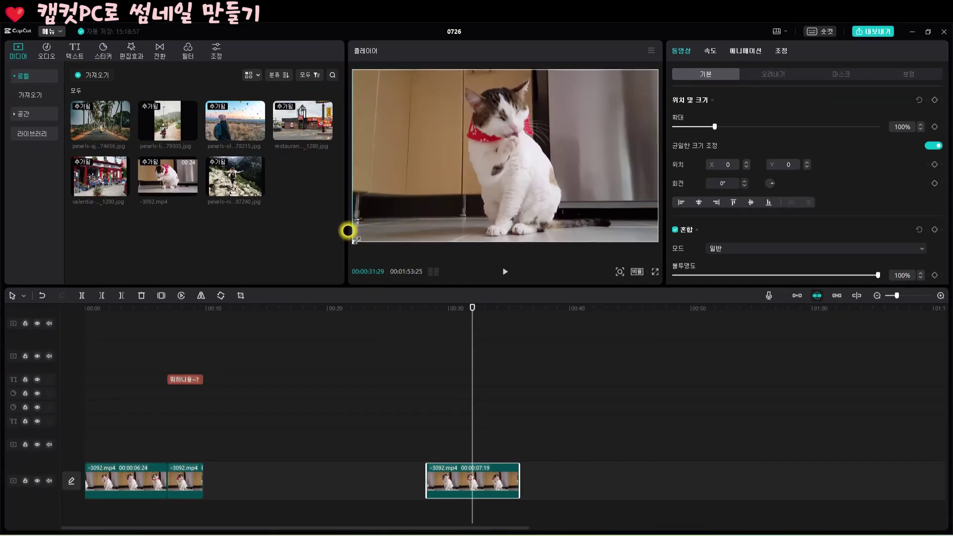
- Scale the trimmed cat clip down to 83% and set its canvas background type to color (색상)
left_click_drag(347, 230, 390, 221)
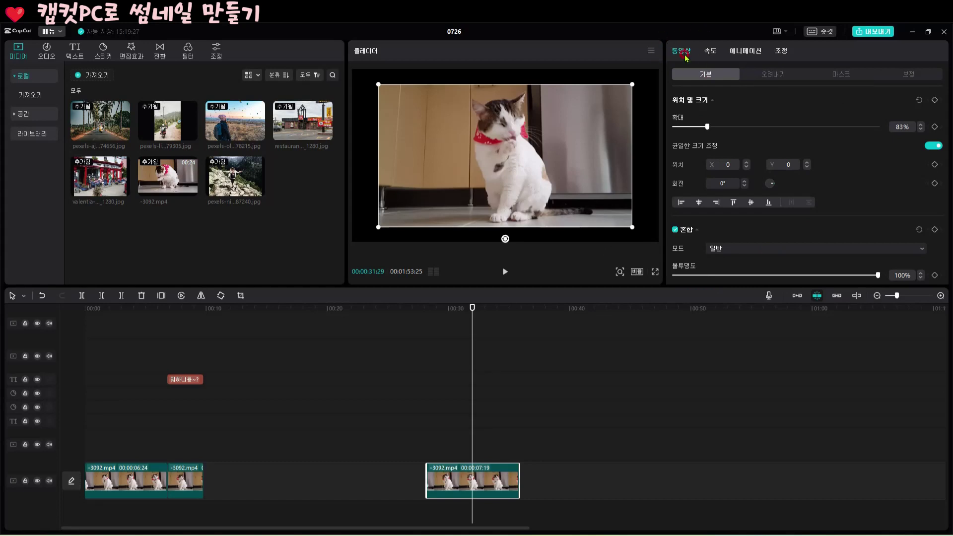
scroll(755, 124, "down", 5)
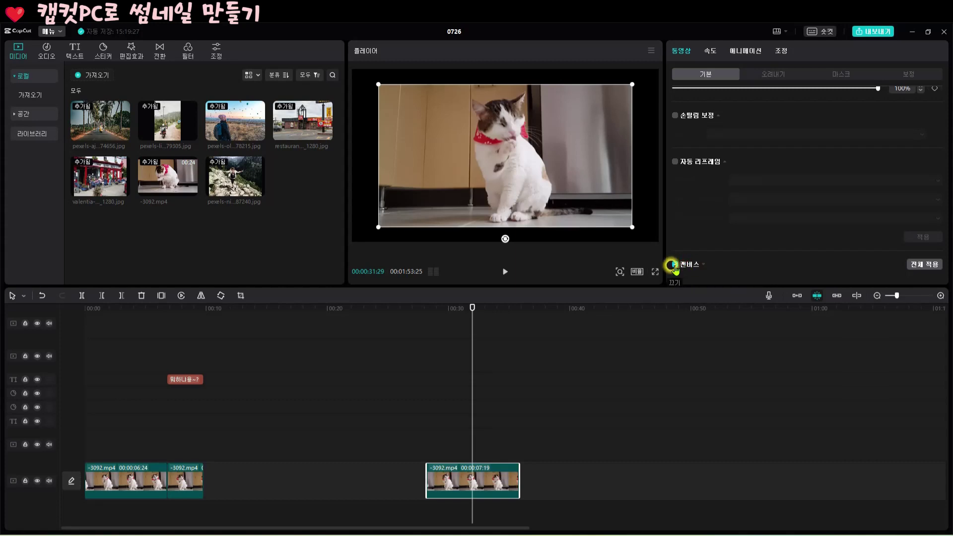
left_click(674, 267)
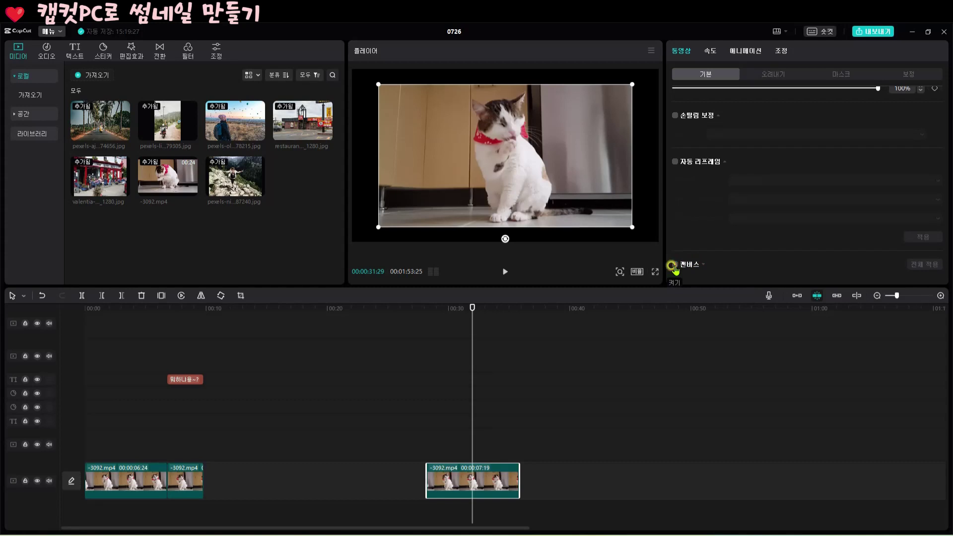
left_click(675, 266)
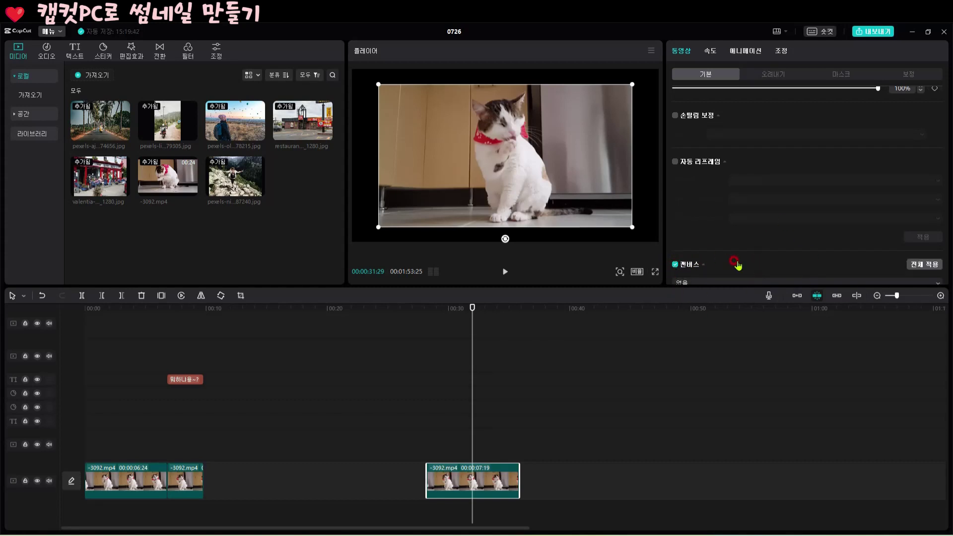
scroll(735, 265, "down", 1)
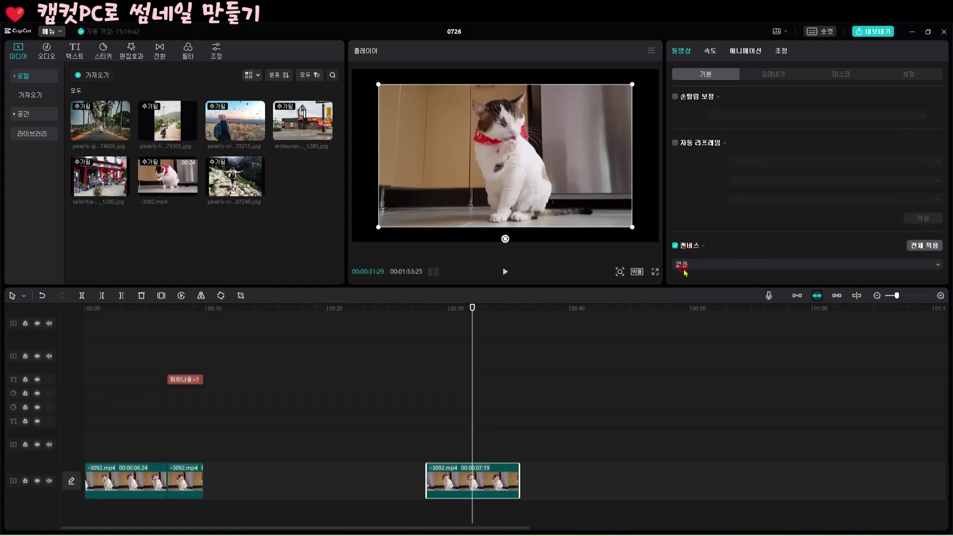
left_click(937, 265)
left_click(700, 310)
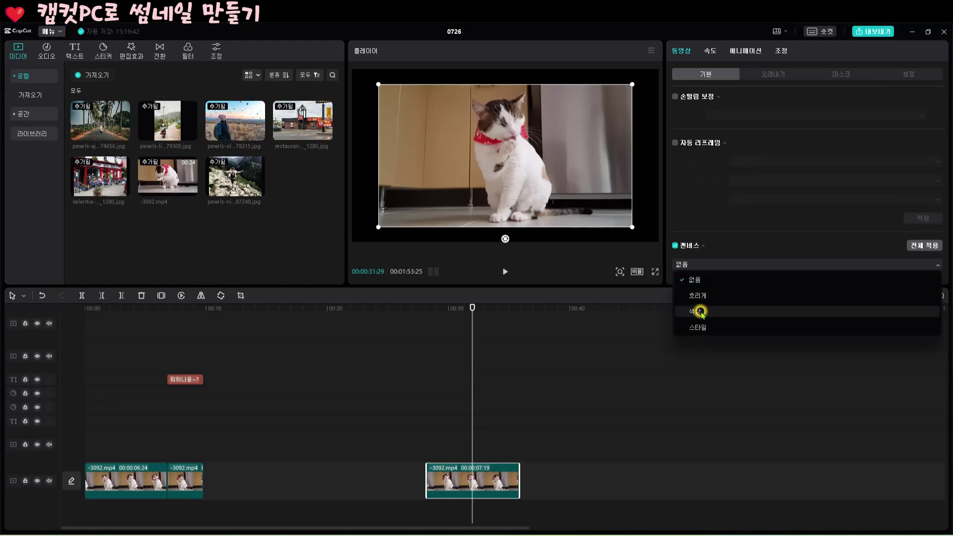
scroll(811, 248, "down", 5)
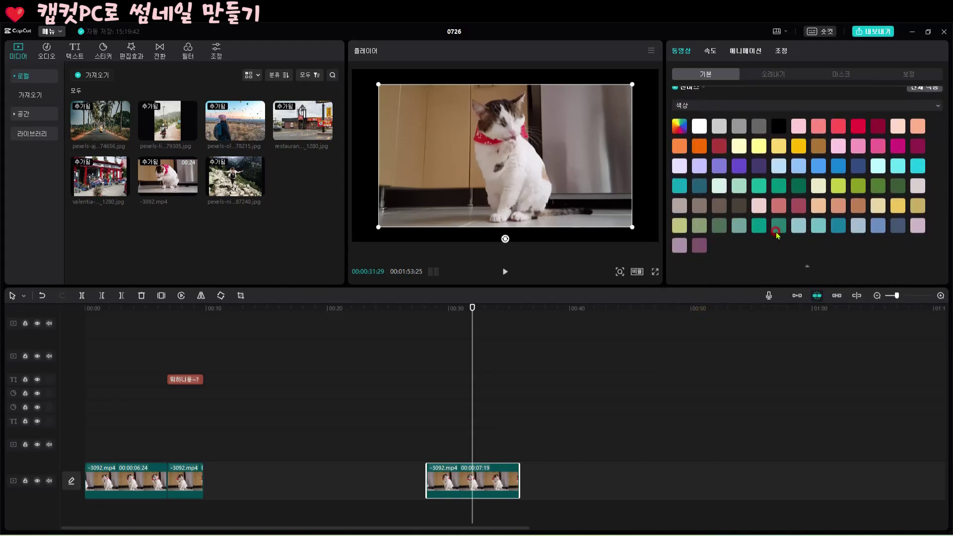
- Try several canvas colors, settle on the salmon-orange swatch, and scale the cat clip up to 91%
left_click(774, 209)
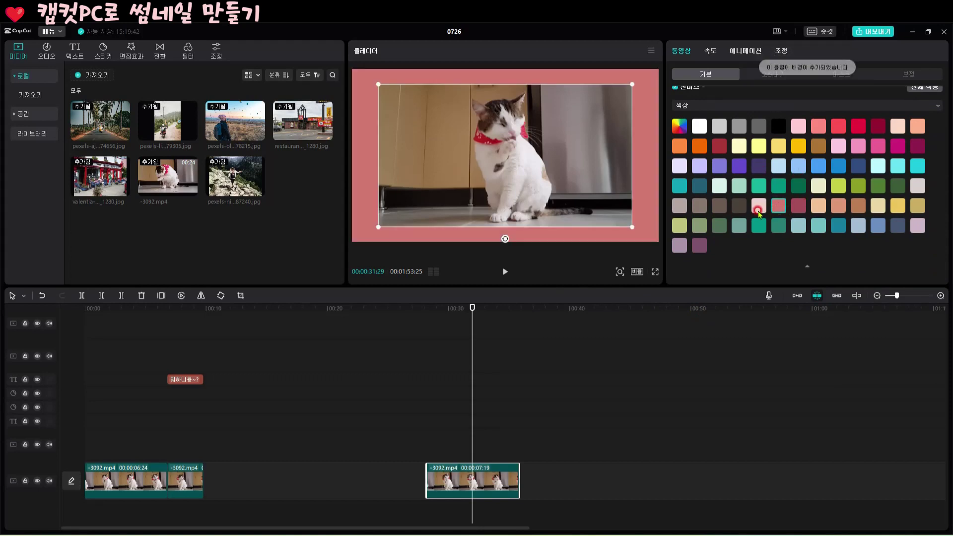
left_click(759, 205)
left_click(818, 205)
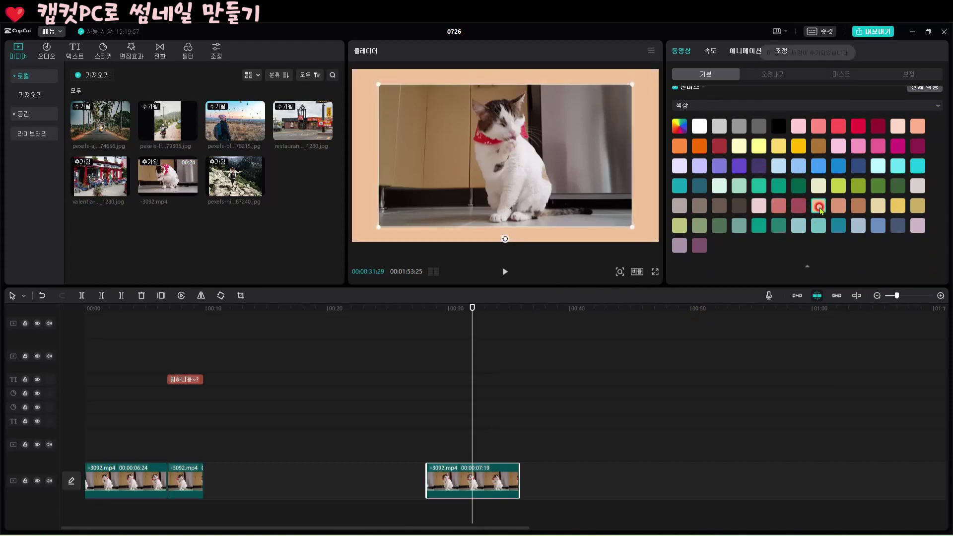
left_click(839, 207)
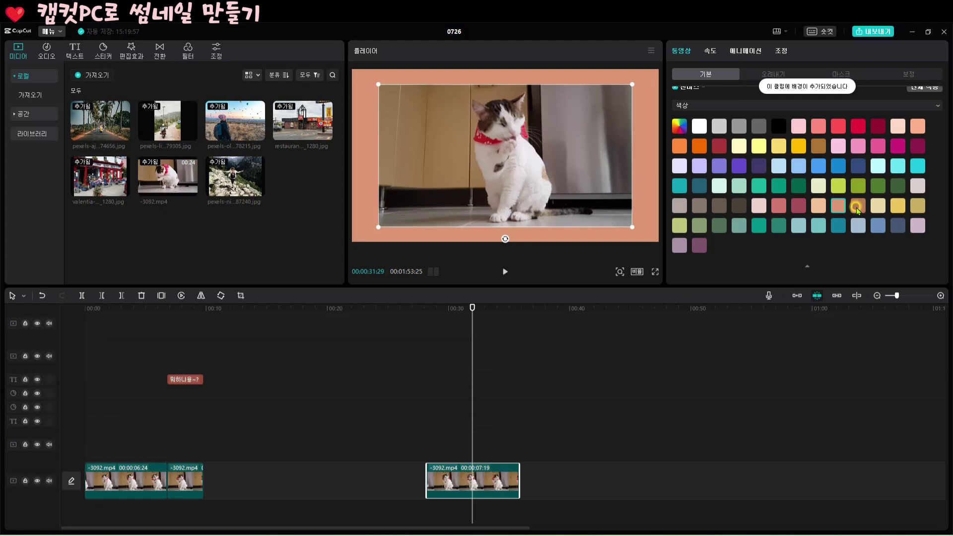
left_click(857, 206)
left_click(838, 207)
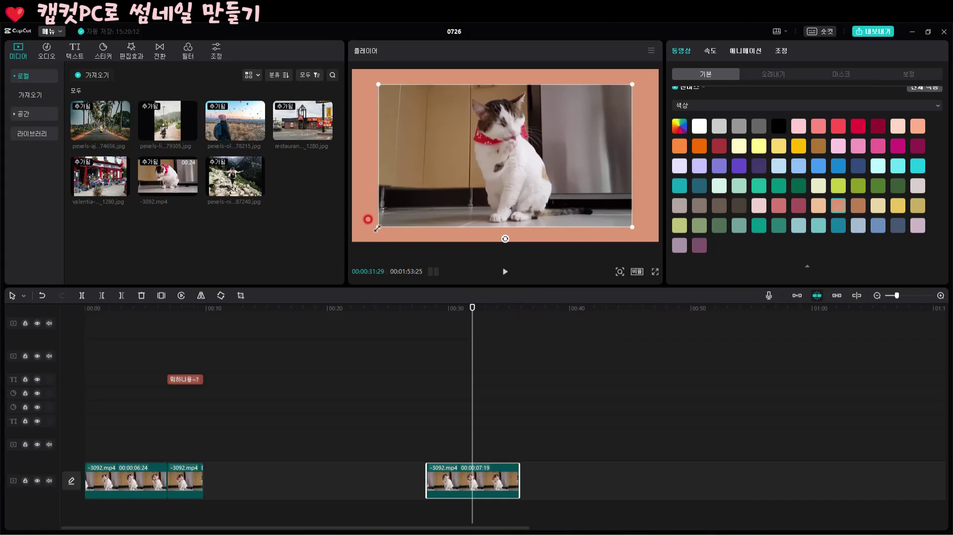
left_click_drag(377, 228, 355, 234)
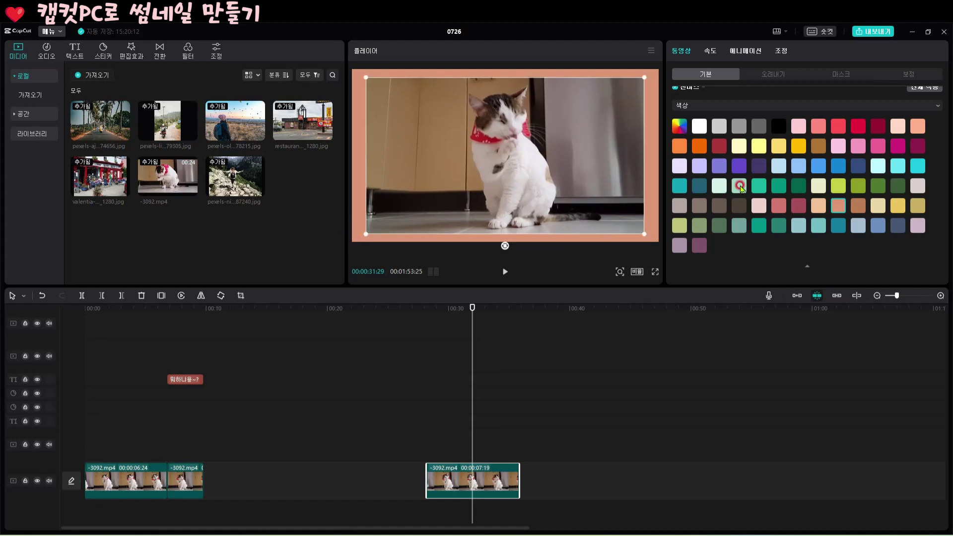
scroll(796, 189, "up", 5)
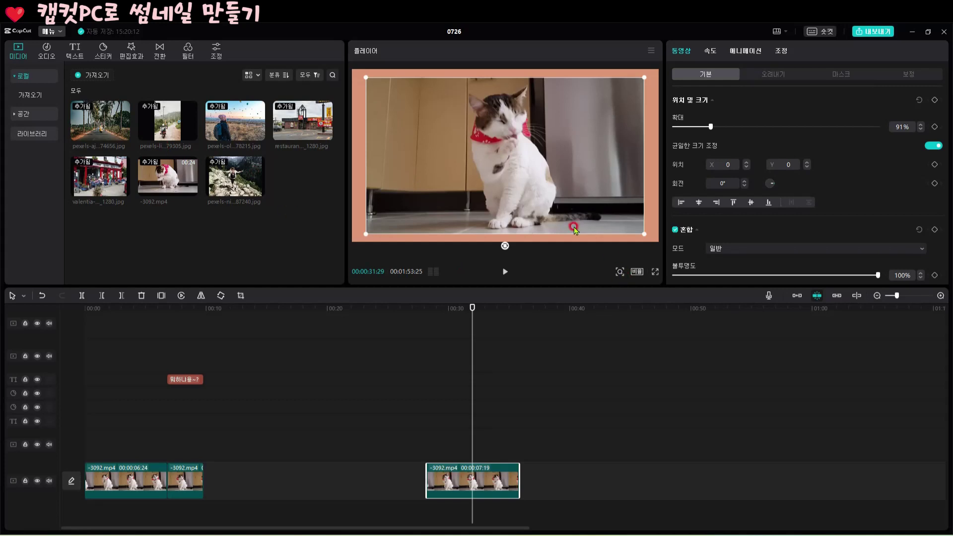
- Add a basic text at the playhead reading "냥이의 하루" and place it in the picture's lower-left corner
left_click(76, 56)
mouse_move(107, 116)
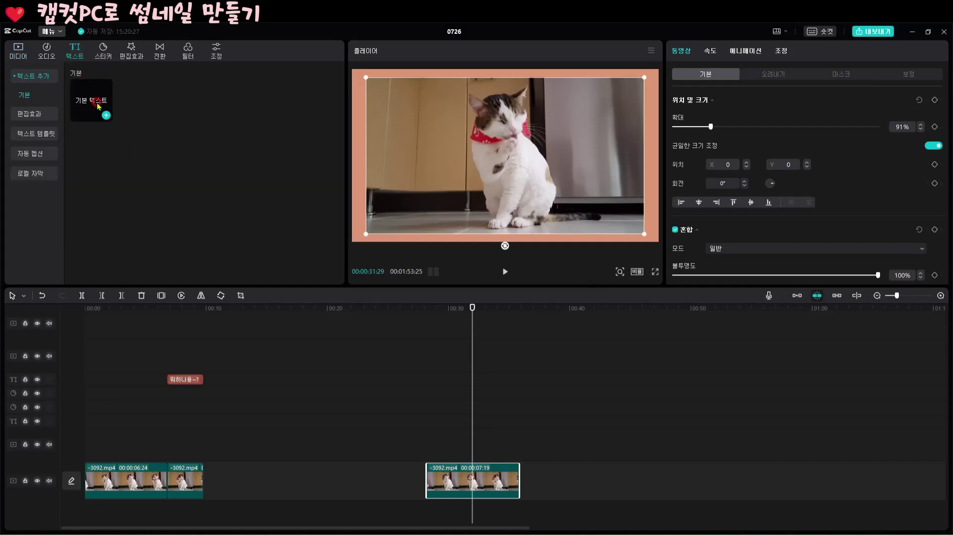
left_click(105, 117)
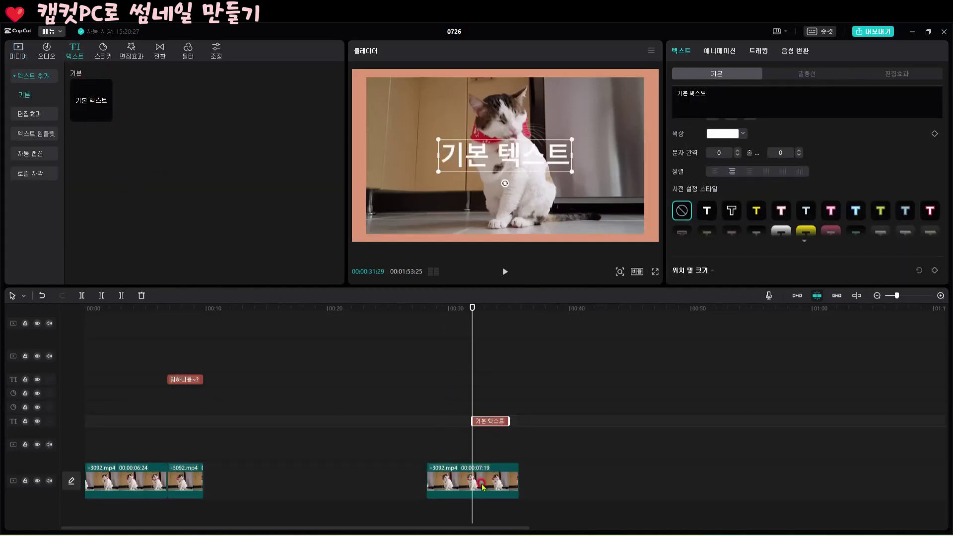
left_click(473, 301)
left_click(484, 425)
left_click_drag(720, 92, 670, 92)
key("BackSpace")
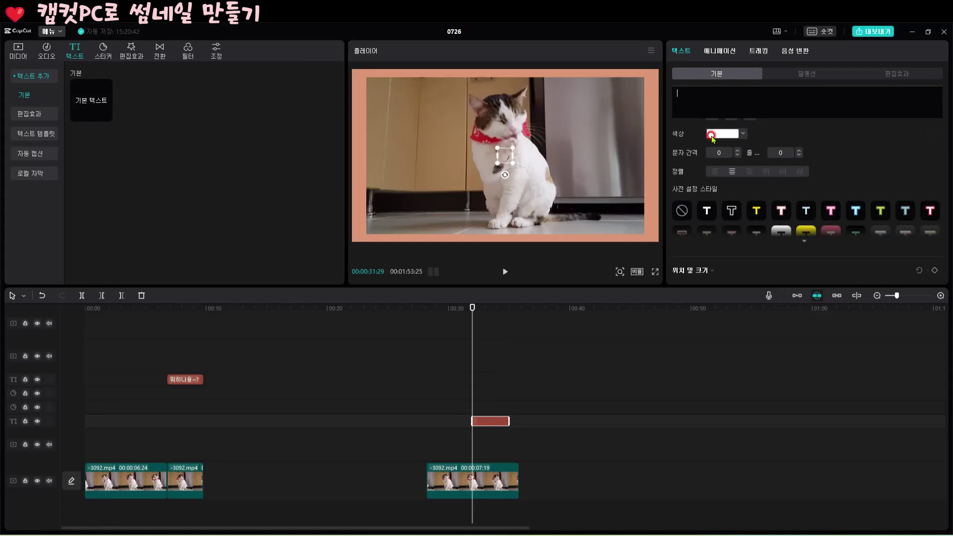
type("냥이의 하루")
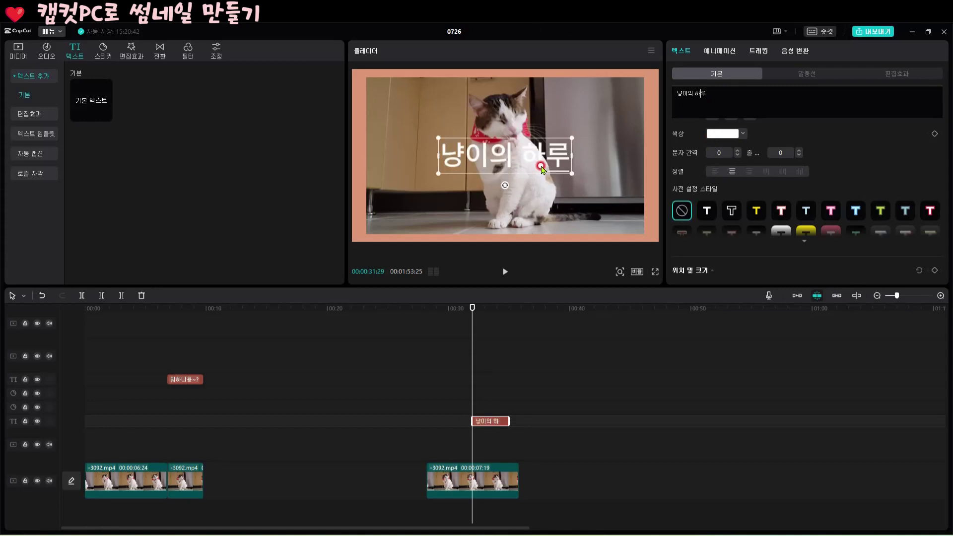
left_click_drag(543, 170, 471, 229)
- Set the title's font to 가나초콜릿 from the commercial-use (상업적) fonts
left_click(717, 94)
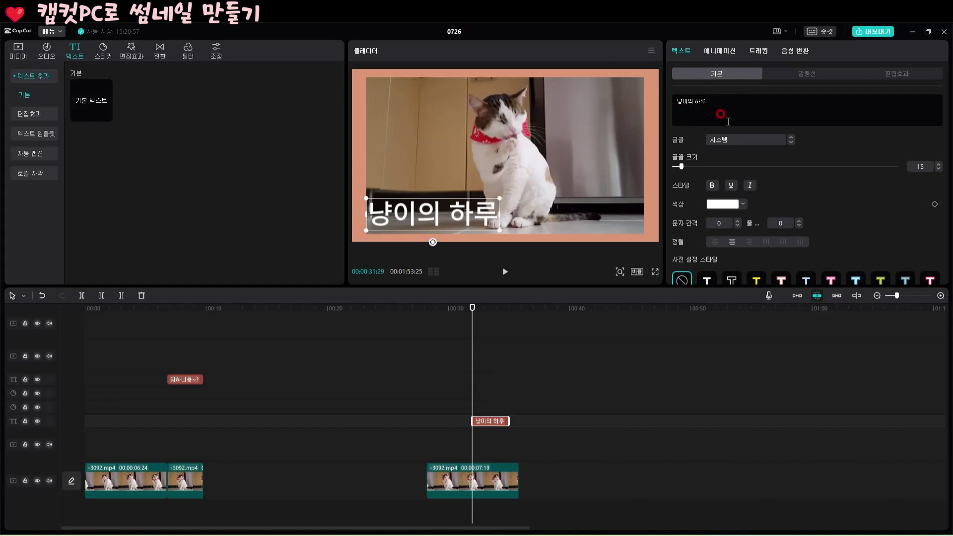
left_click(770, 143)
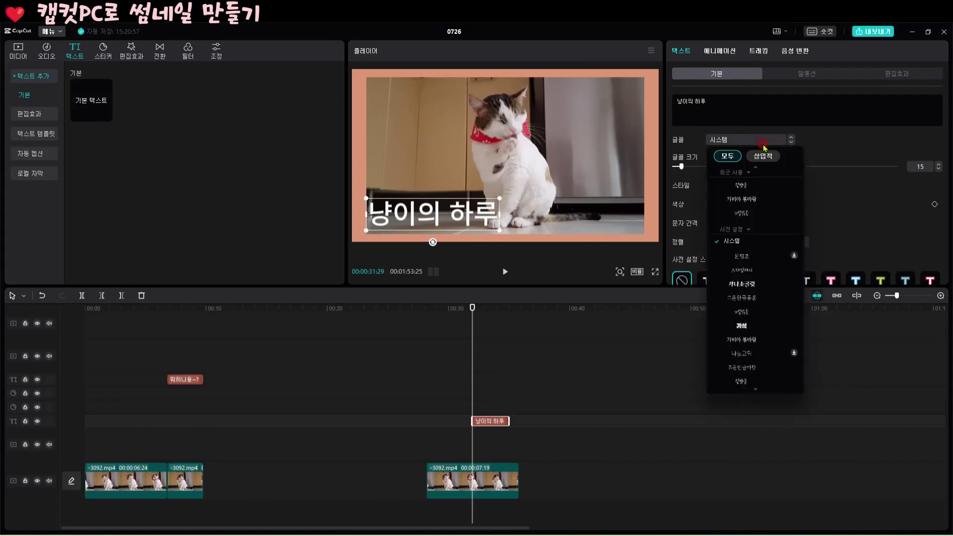
left_click(722, 196)
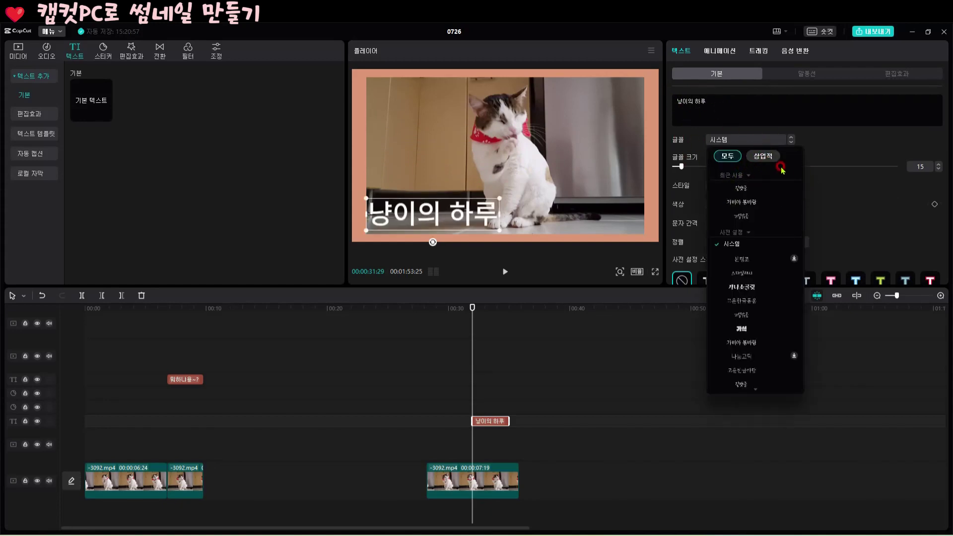
left_click(764, 156)
left_click(741, 217)
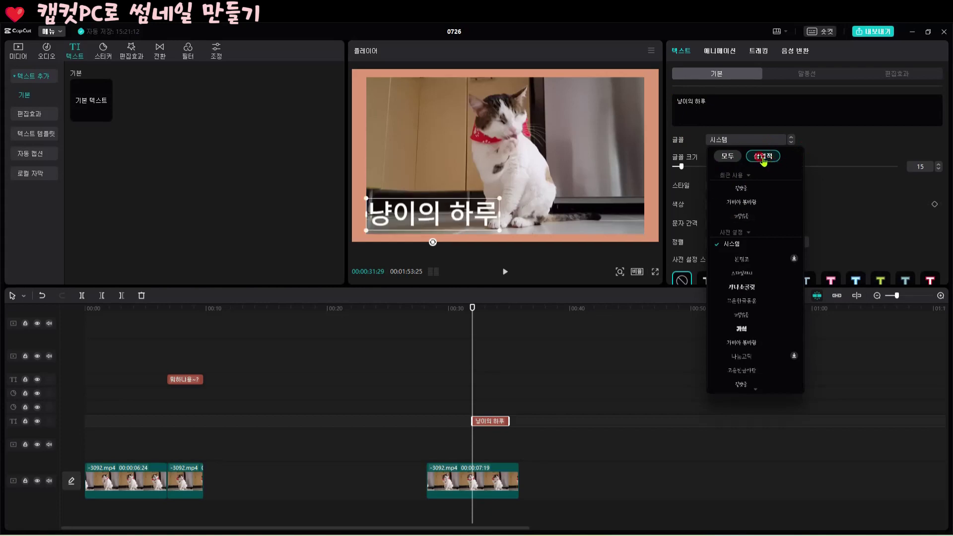
left_click(741, 188)
left_click(731, 244)
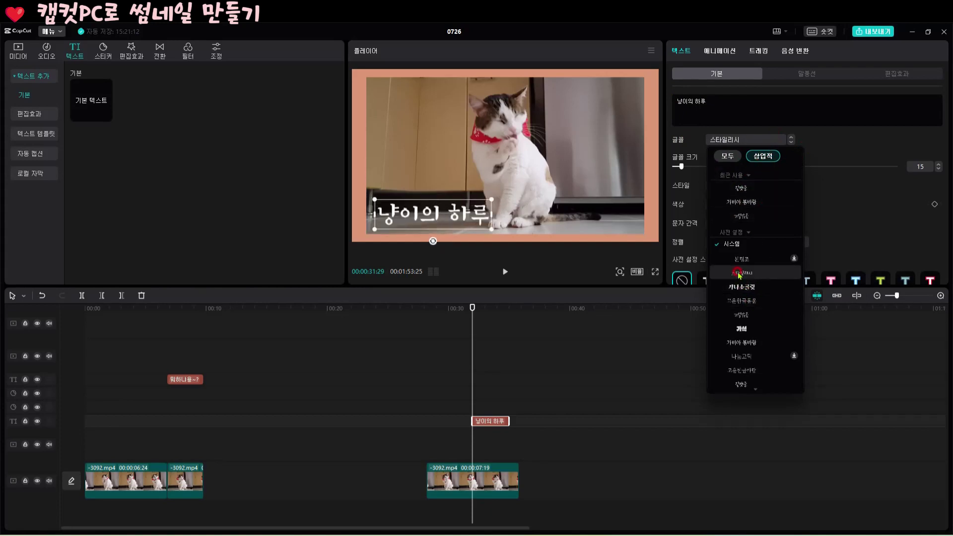
left_click(744, 286)
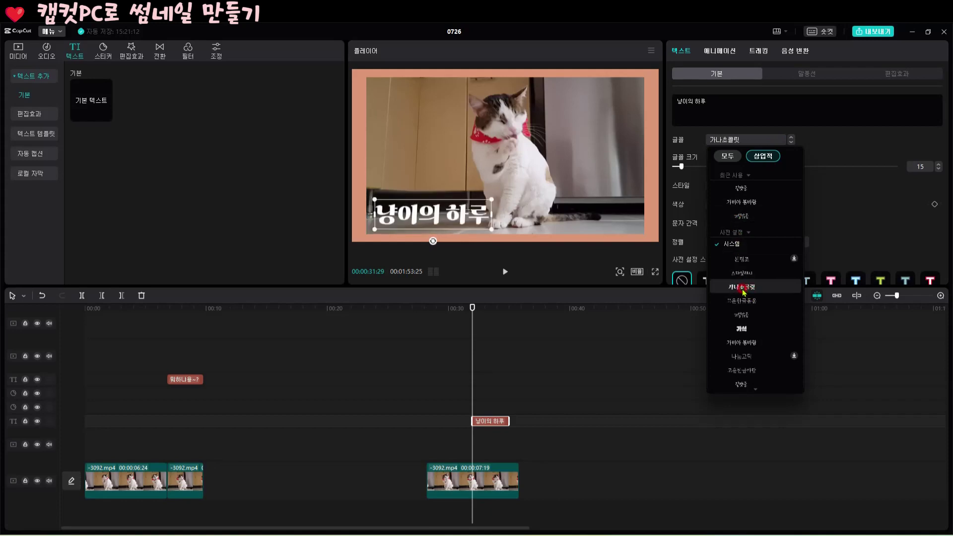
left_click(743, 292)
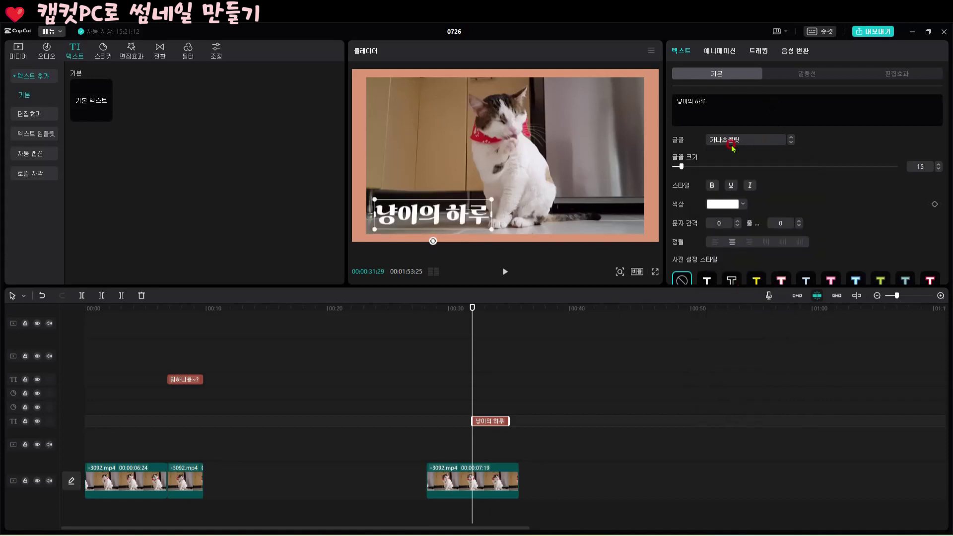
- Shift the title slightly left so it lines up with the cat picture's left edge
left_click(455, 222)
mouse_move(446, 222)
left_mouse_down()
mouse_move(436, 221)
mouse_move(444, 222)
left_mouse_up()
key("ctrl+z")
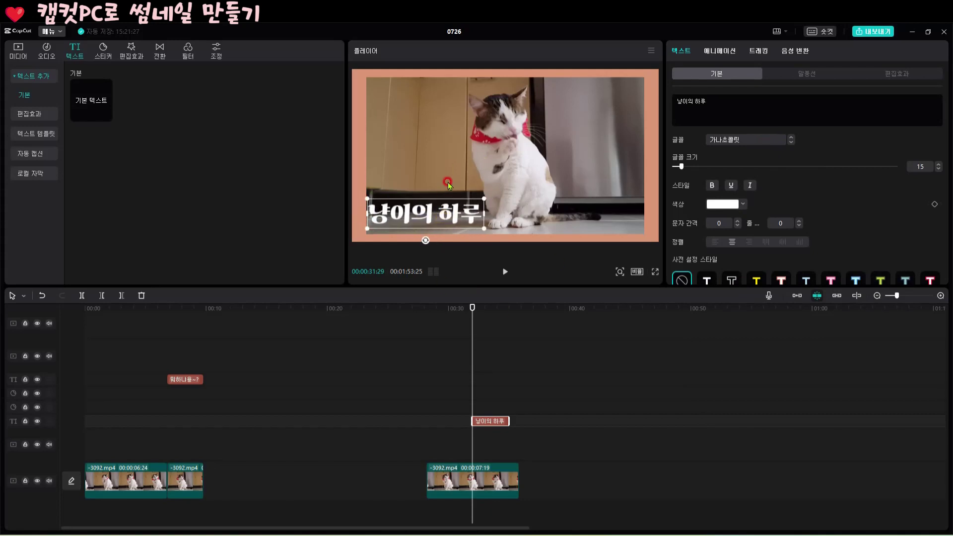
- Change the title's text color from the custom color palette to dark gray, hex 343939
left_click(773, 129)
left_click(736, 197)
left_click(738, 204)
left_click(757, 290)
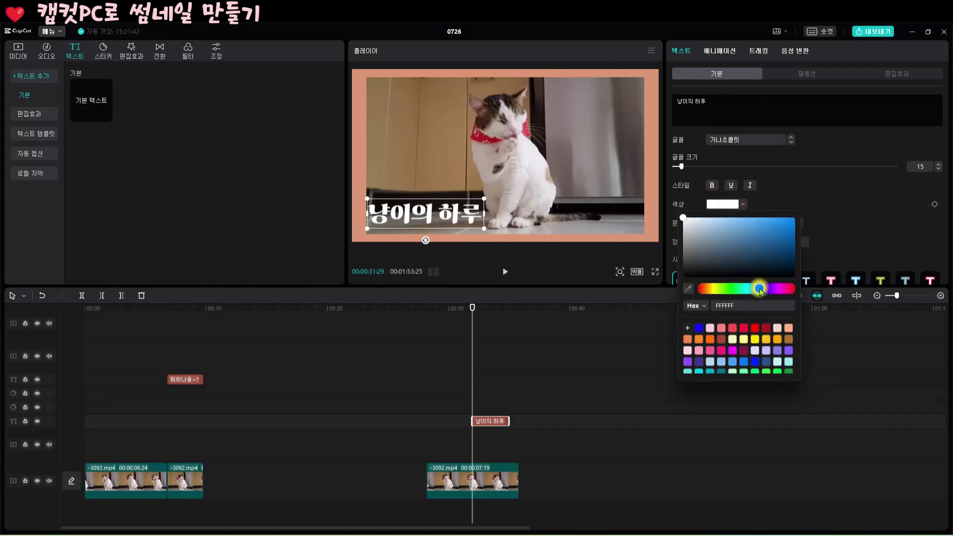
left_click(749, 289)
left_click(715, 248)
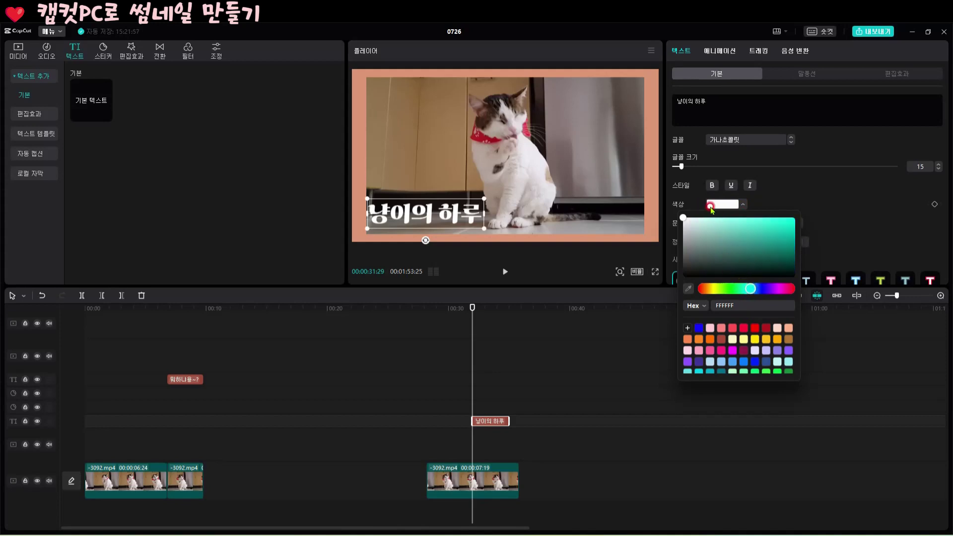
left_click(707, 204)
left_click(742, 205)
left_click(774, 240)
left_click(715, 266)
left_click(694, 264)
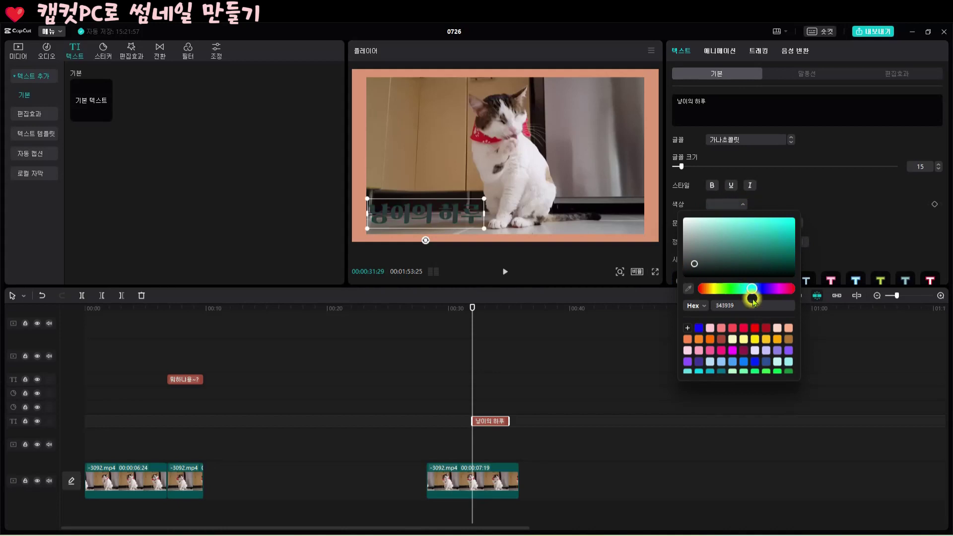
- Try red and other palette swatches as the text color of the "냥이의 하루" title
left_click(722, 289)
left_click(721, 339)
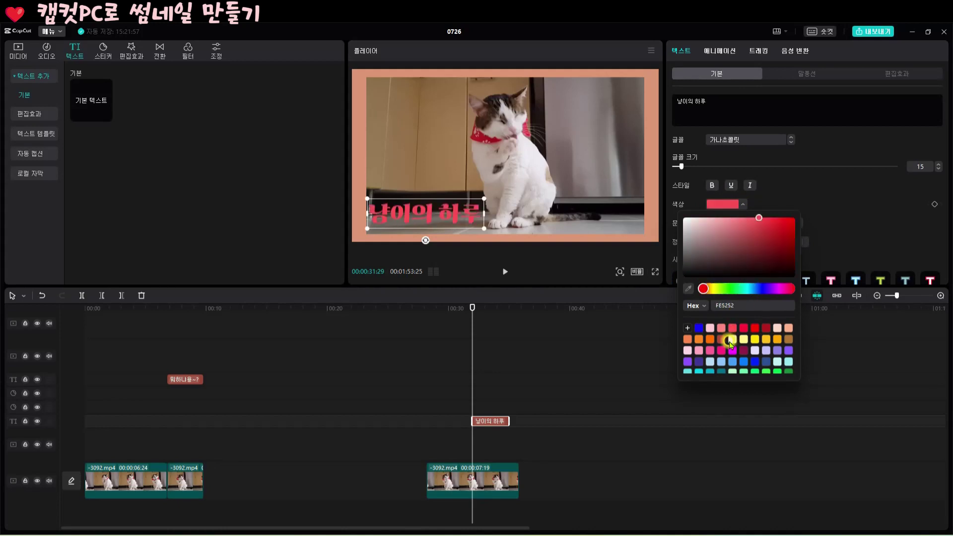
left_click(733, 339)
left_click(477, 68)
left_click(361, 65)
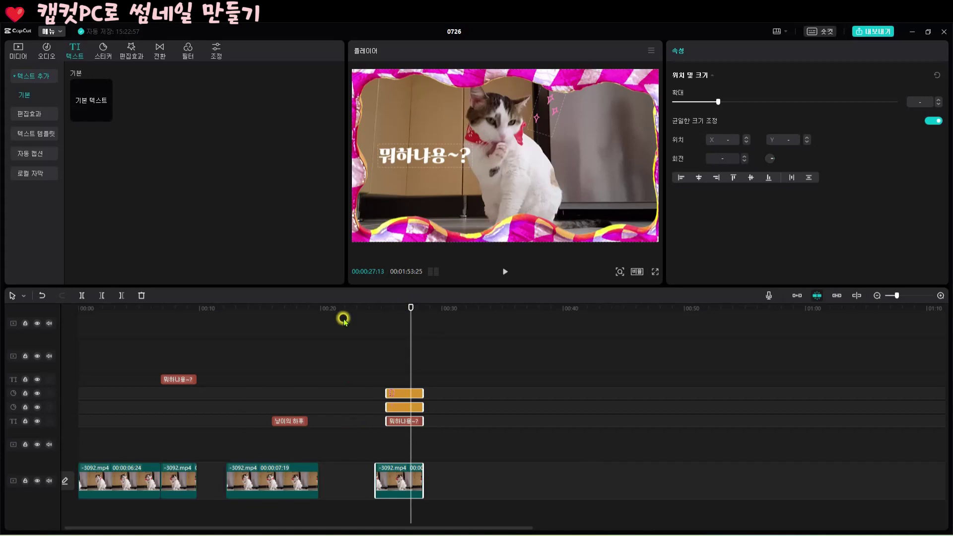
- Scrub between the salmon-bordered thumbnail and the pink wavy-framed one to compare the finished designs
left_click(279, 320)
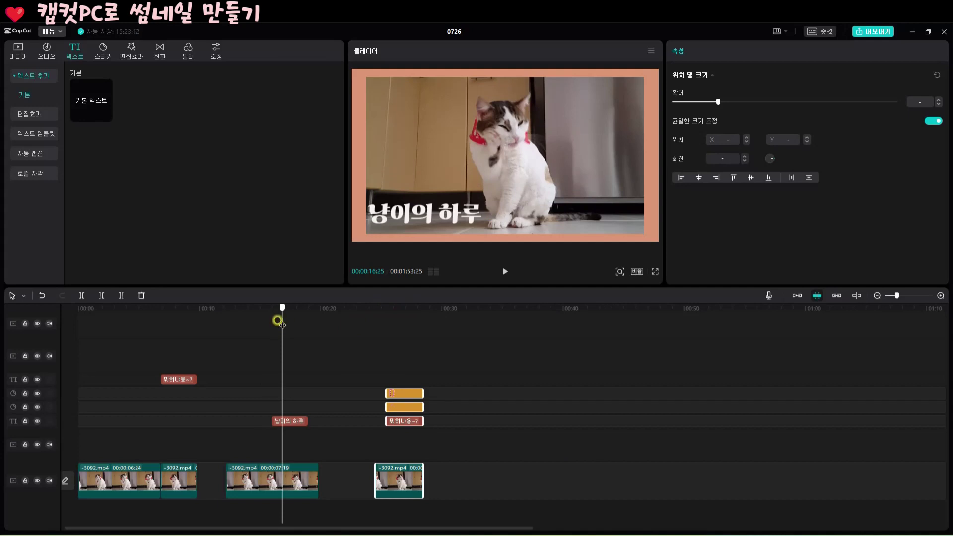
left_click_drag(282, 324, 409, 325)
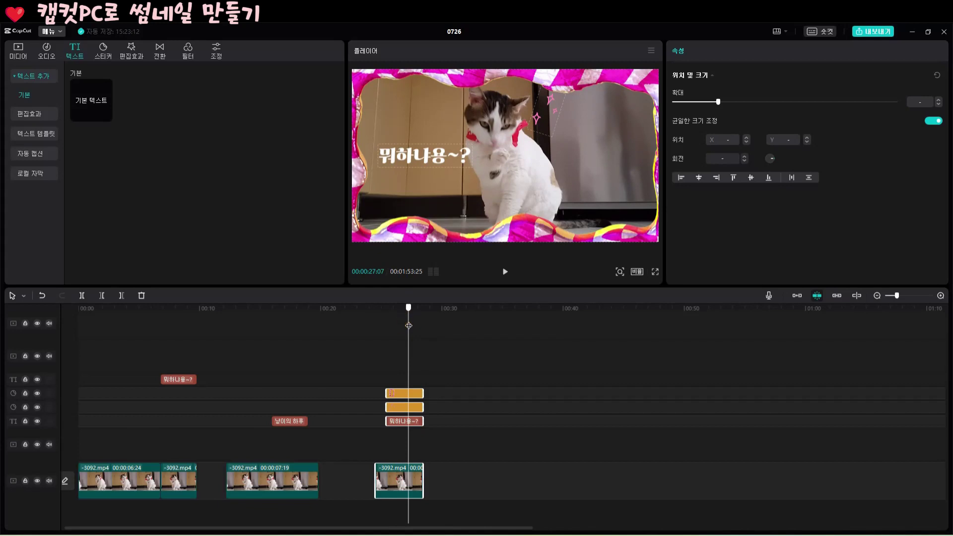
left_click(408, 325)
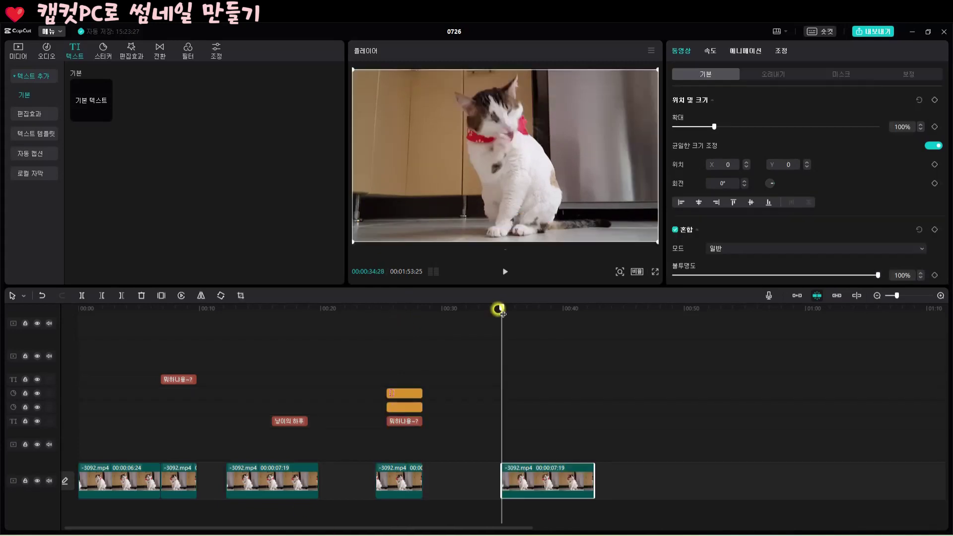
- Add the yellow-green and orange wavy frame sticker from the 프레임 category over the last cat clip at 00:00:38:22
left_click_drag(500, 310, 567, 315)
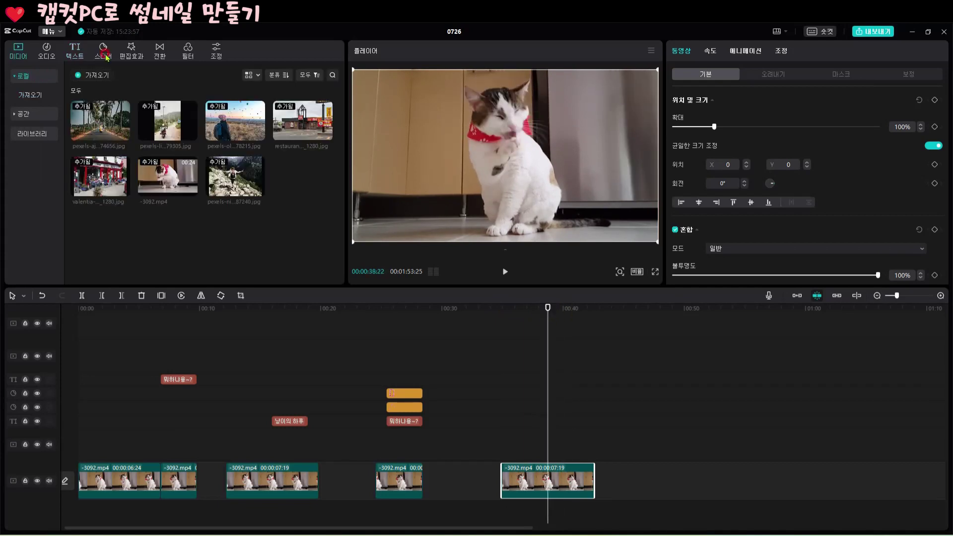
left_click(108, 54)
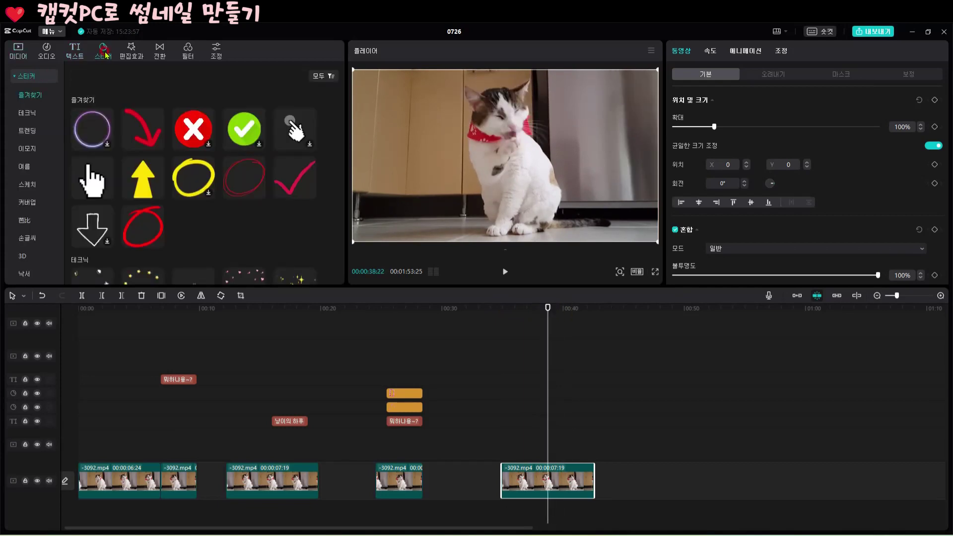
left_click(27, 74)
scroll(28, 94, "down", 6)
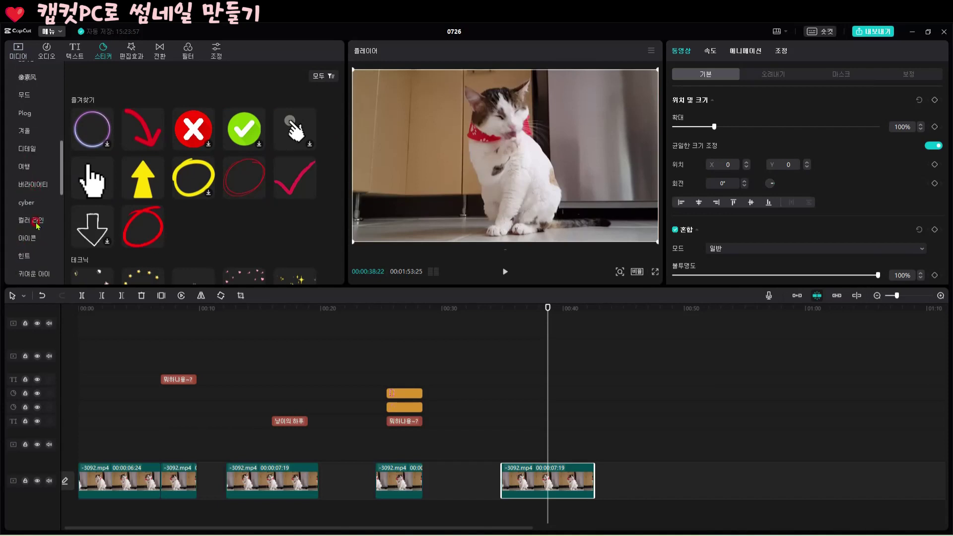
scroll(35, 234, "down", 3)
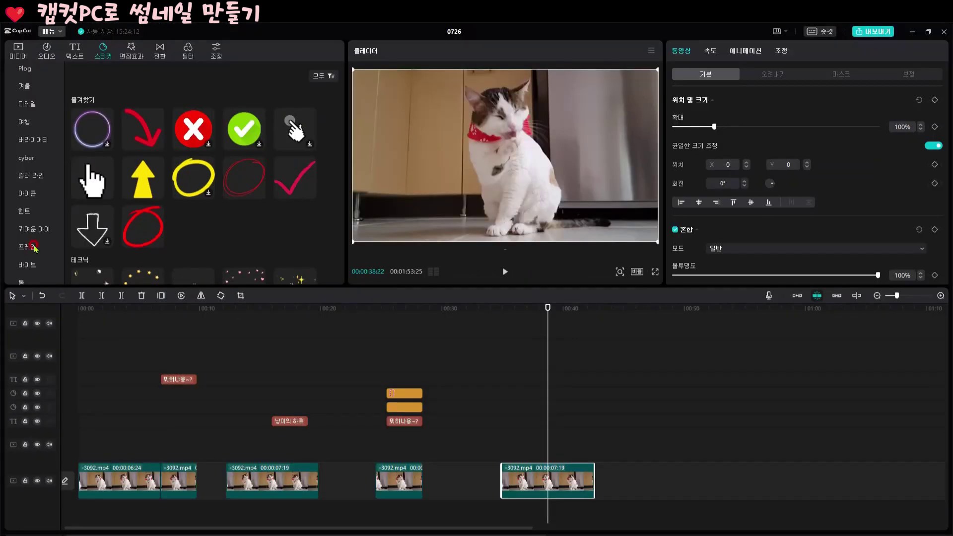
left_click(49, 236)
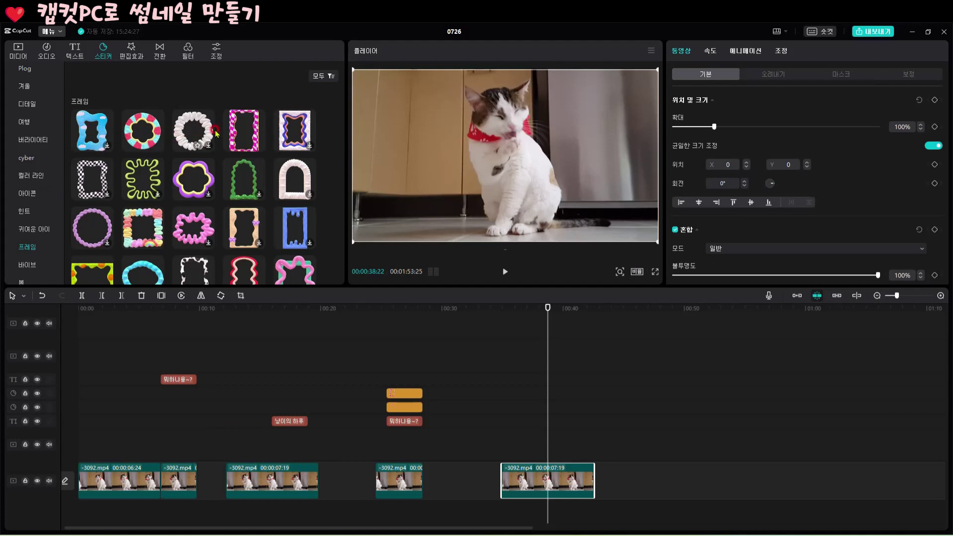
scroll(288, 233, "down", 1)
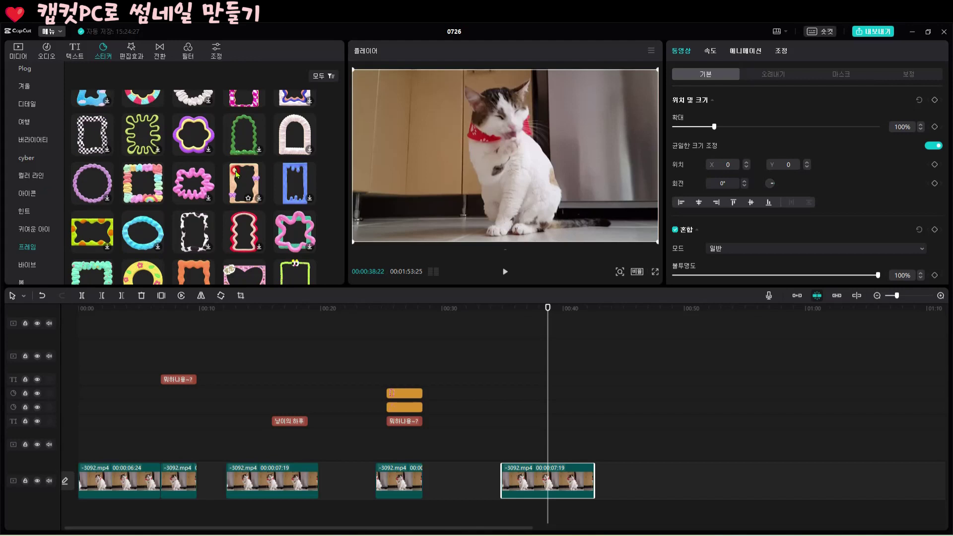
left_click(96, 236)
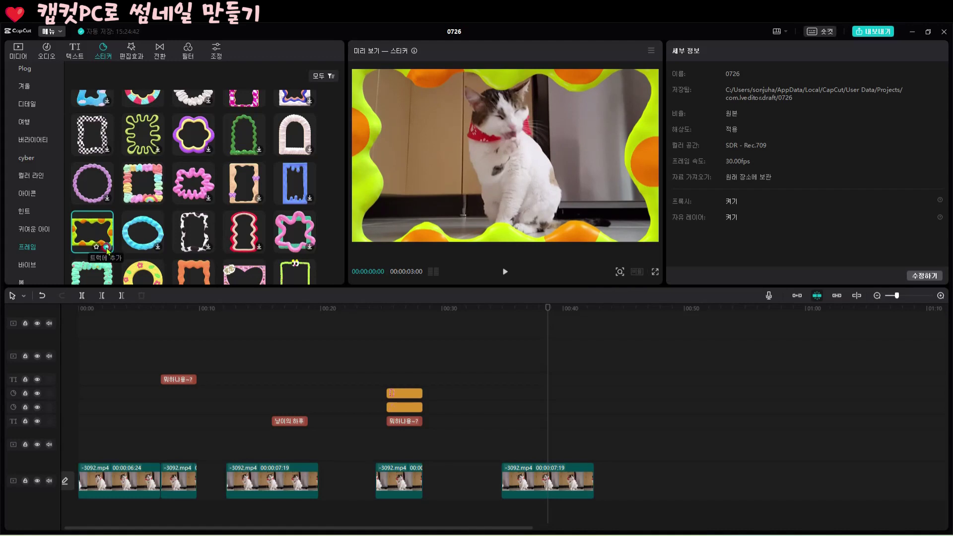
left_click(106, 248)
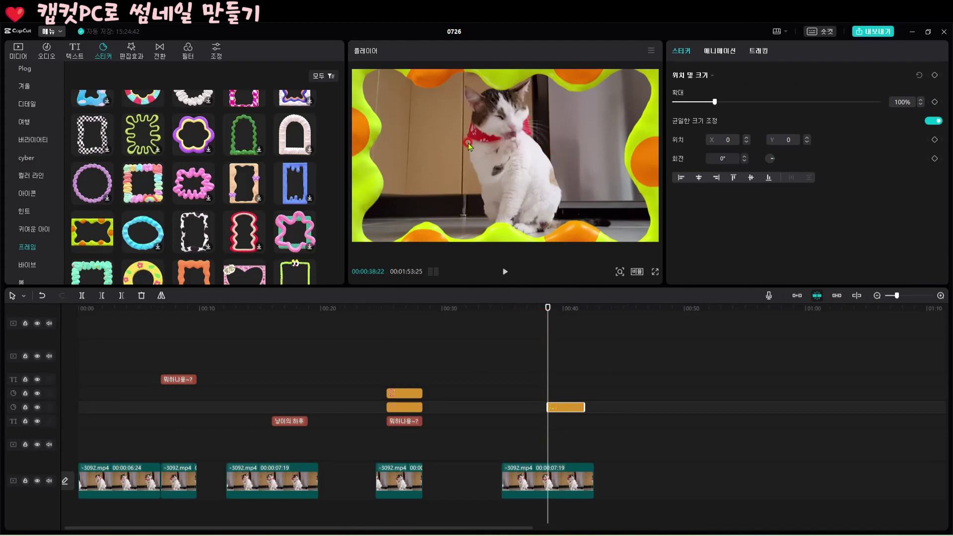
- Copy the "뭐하나용~?" title from the pink-framed design to the playhead and move it to the picture's lower left
left_click(405, 421)
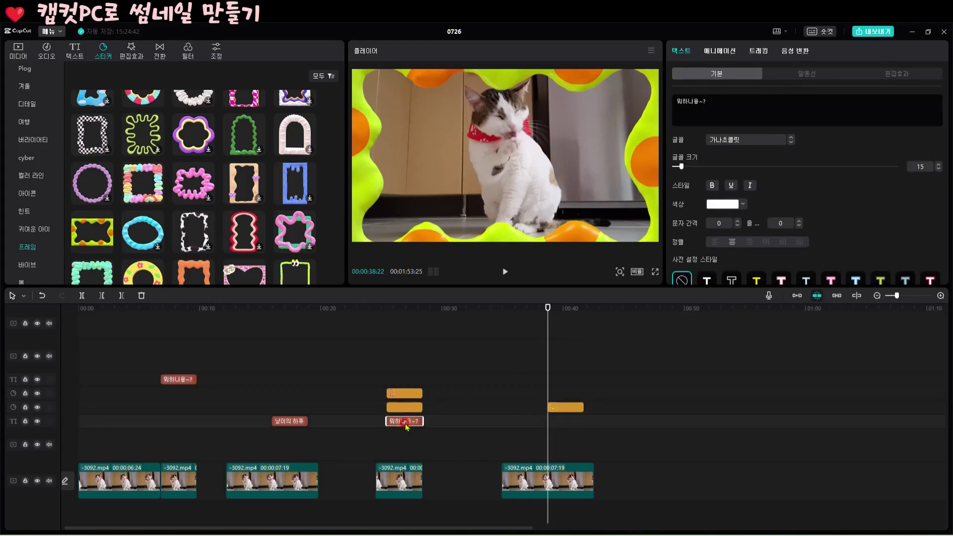
key("ctrl+c")
key("ctrl+v")
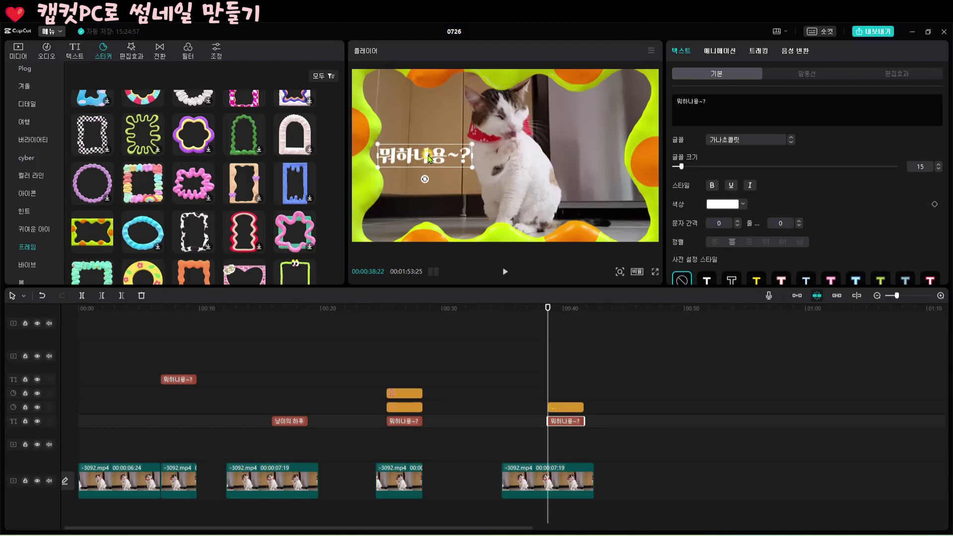
left_click_drag(430, 159, 431, 203)
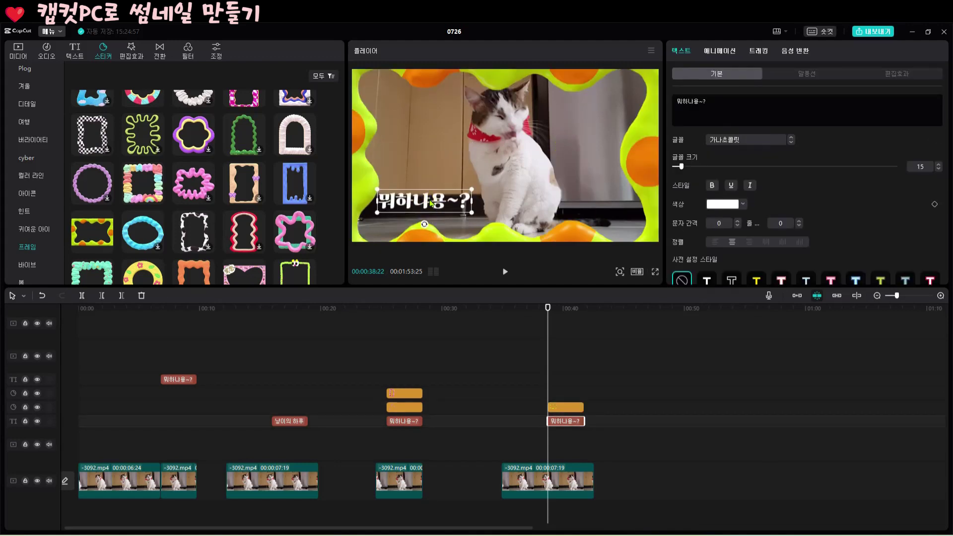
left_click(562, 304)
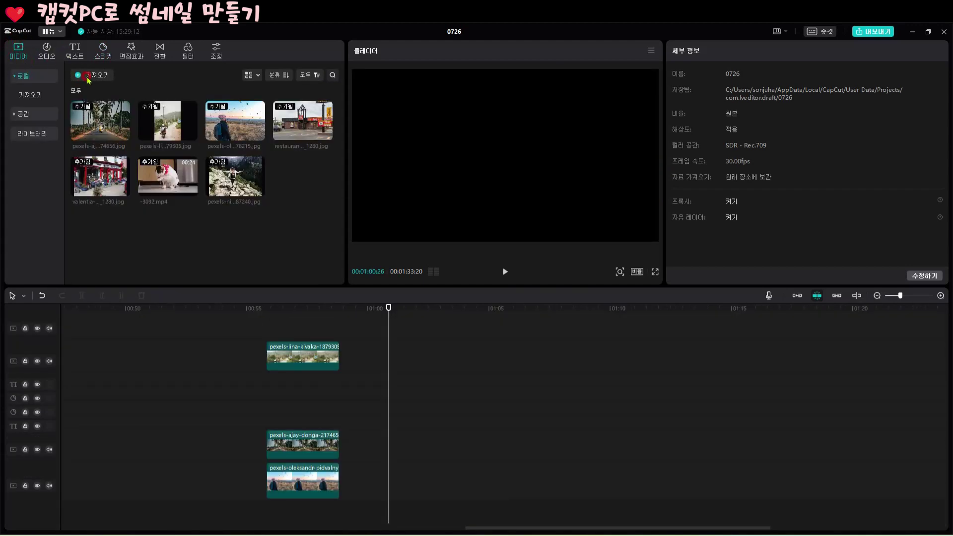
- Add the palm-road, motorcycle and mountain-hiker photos at 00:01:00:26 as three stacked clips
mouse_move(140, 125)
mouse_move(87, 131)
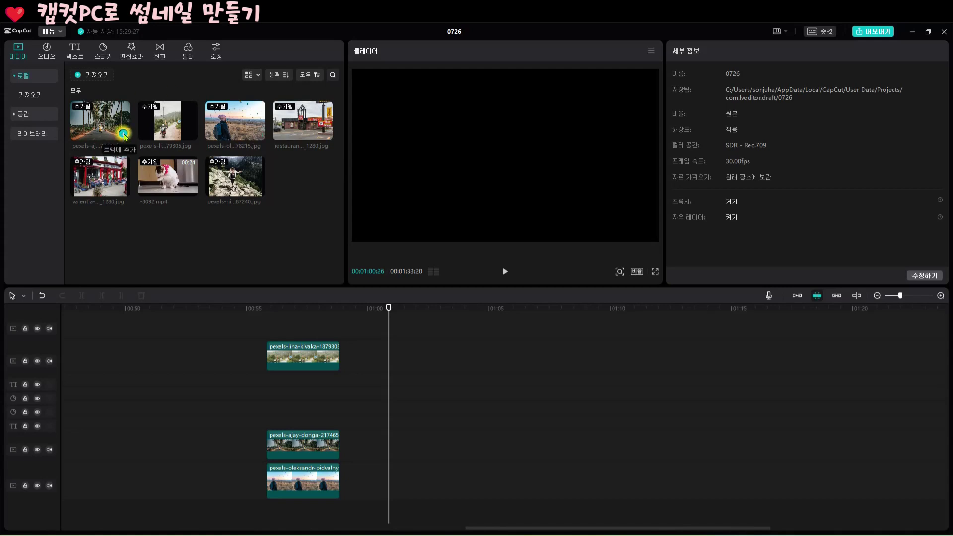
left_click(124, 135)
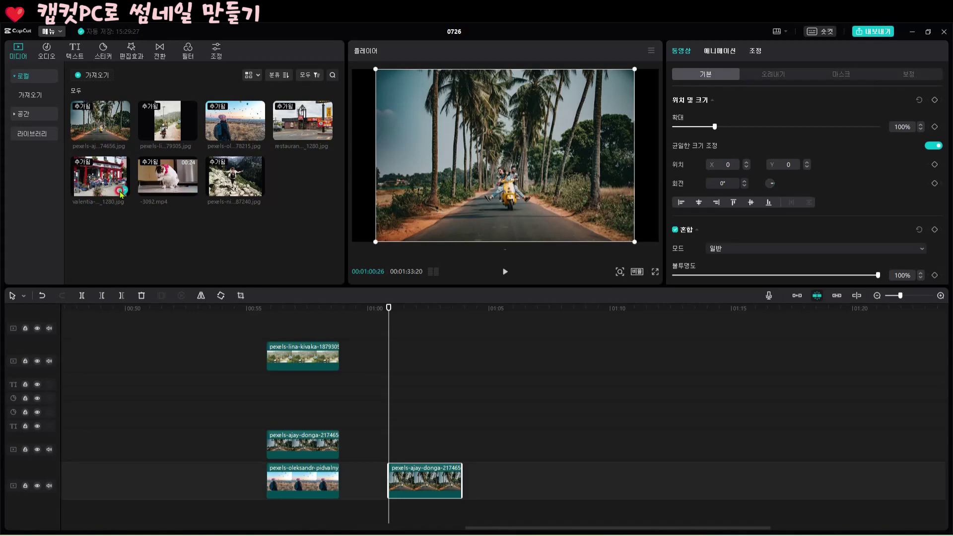
left_click(190, 137)
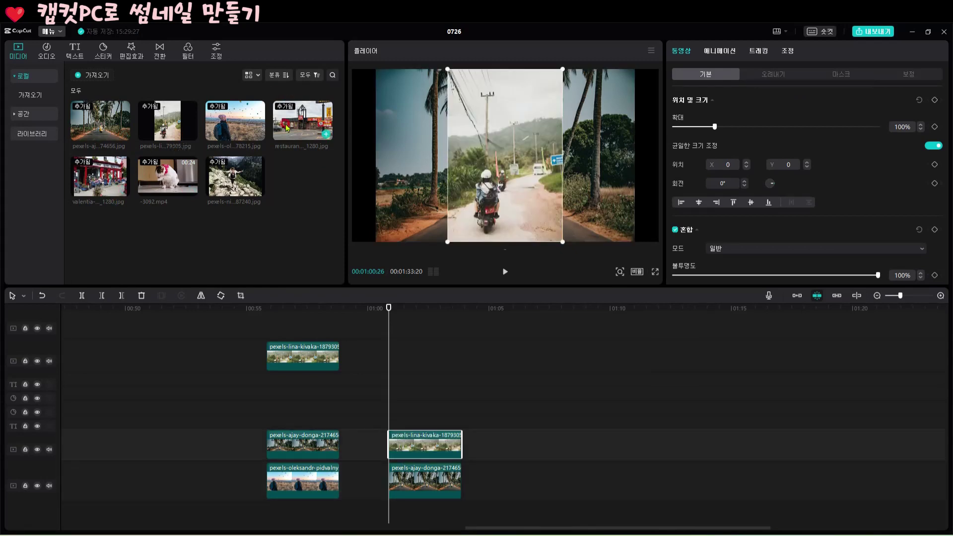
left_click(258, 198)
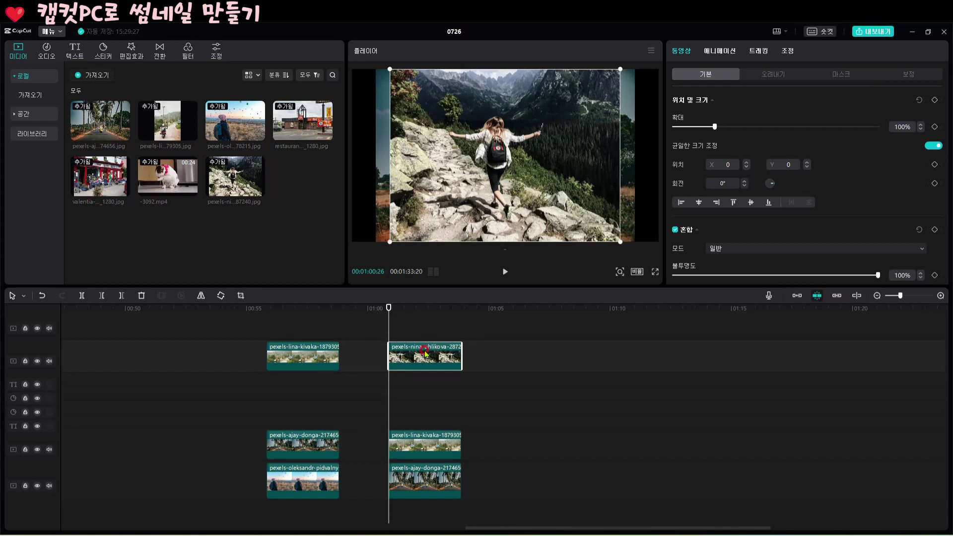
- Arrange the photos as a collage: hiker at X 444, Y -1033, motorcycle at X -1407, Y 152, palm road at X 500, Y 704
left_click_drag(474, 194, 694, 280)
left_click_drag(456, 111, 353, 117)
left_click_drag(521, 108, 554, 178)
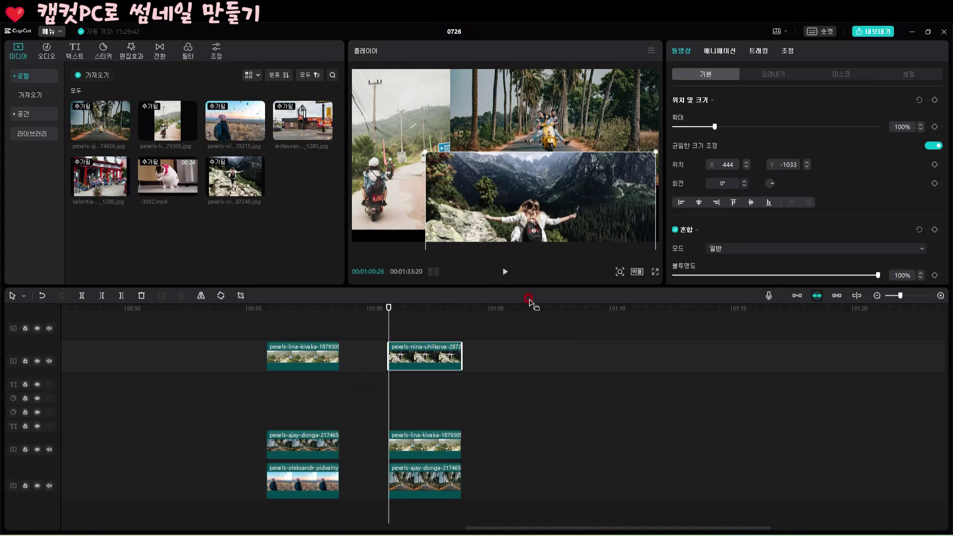
- Select each of the three stacked photo clips in turn to examine which layer holds which picture
left_click(439, 392)
left_click(404, 479)
left_click(404, 444)
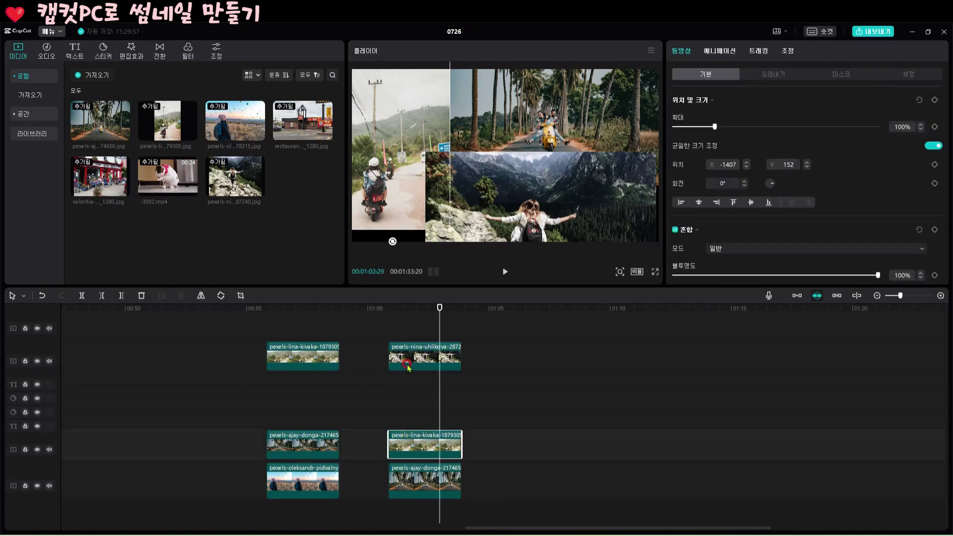
left_click(409, 357)
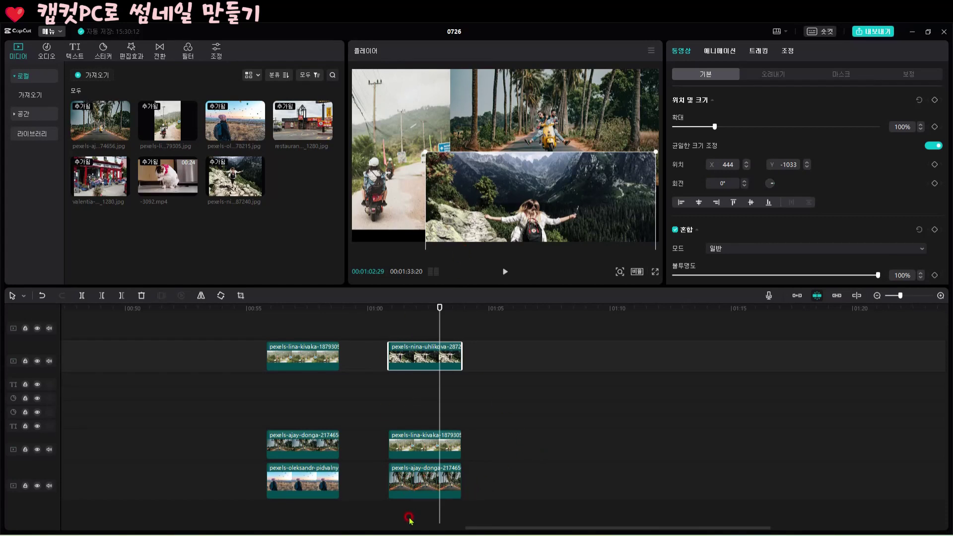
left_click(419, 488)
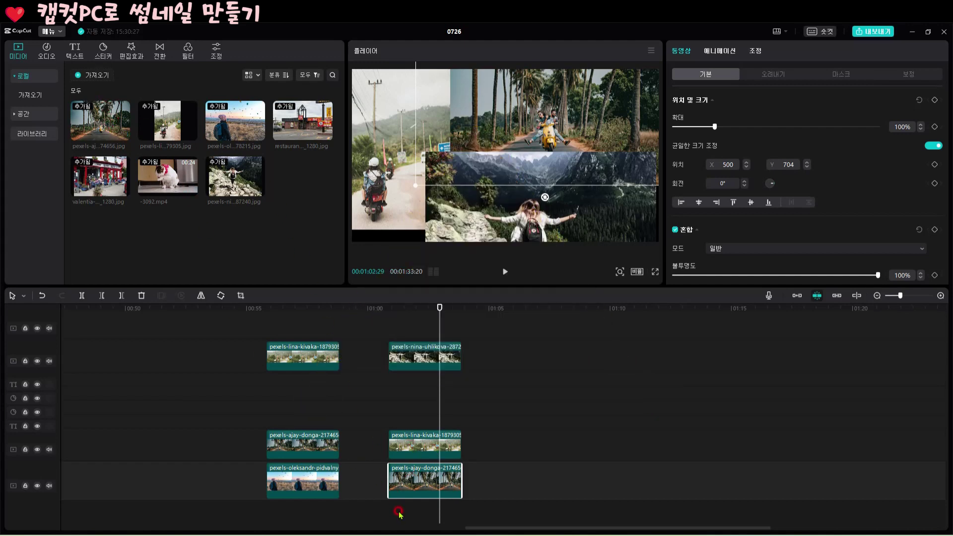
- Line up the motorcycle and hiker clips after the palm-road clip on the main track and stack them back above it
left_click_drag(421, 450, 499, 486)
left_click_drag(453, 362, 587, 487)
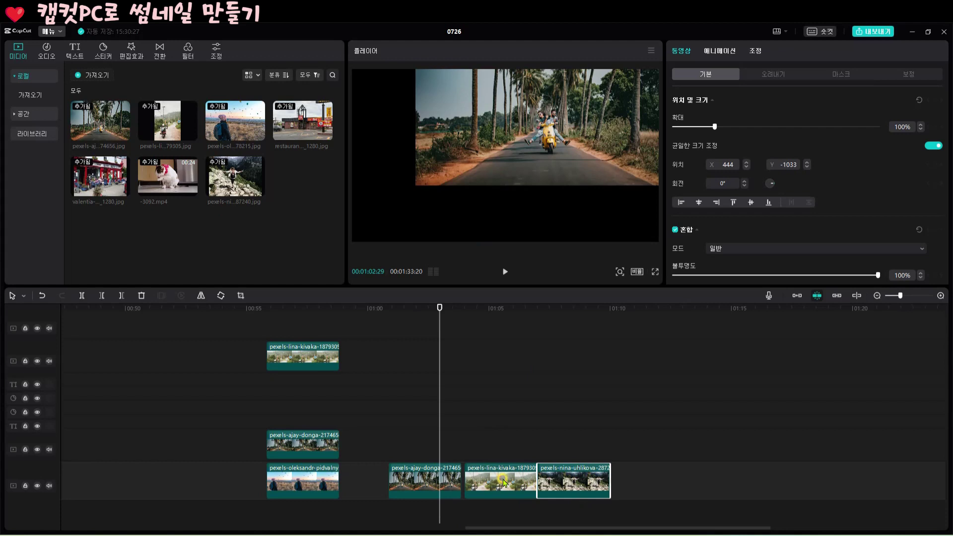
left_click_drag(503, 481, 428, 443)
left_click_drag(574, 494, 421, 422)
scroll(475, 415, "down", 1)
scroll(475, 414, "down", 1)
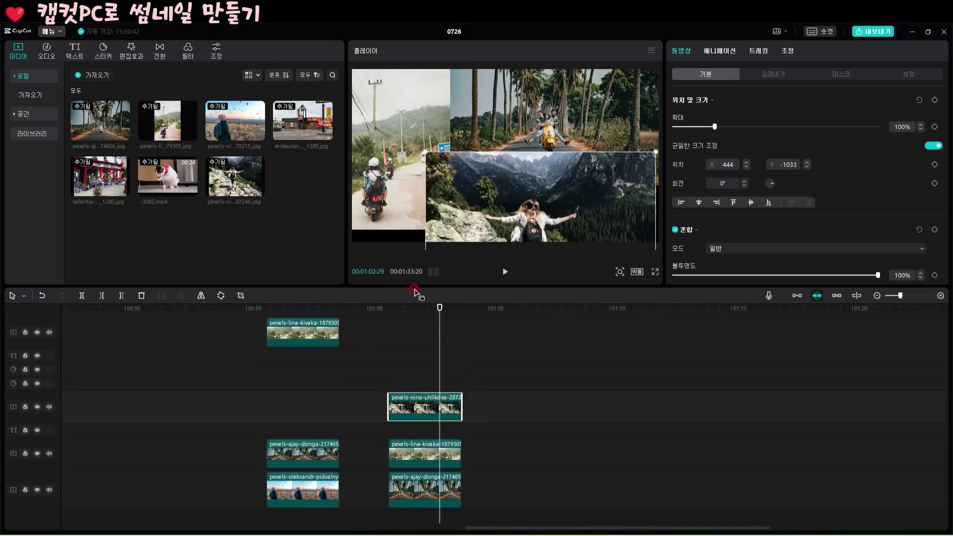
- Crop the palm-road photo at 00:01:00:26 to a 9:16 ratio, keeping the yellow scooter riders inside the frame
left_click_drag(435, 306, 389, 303)
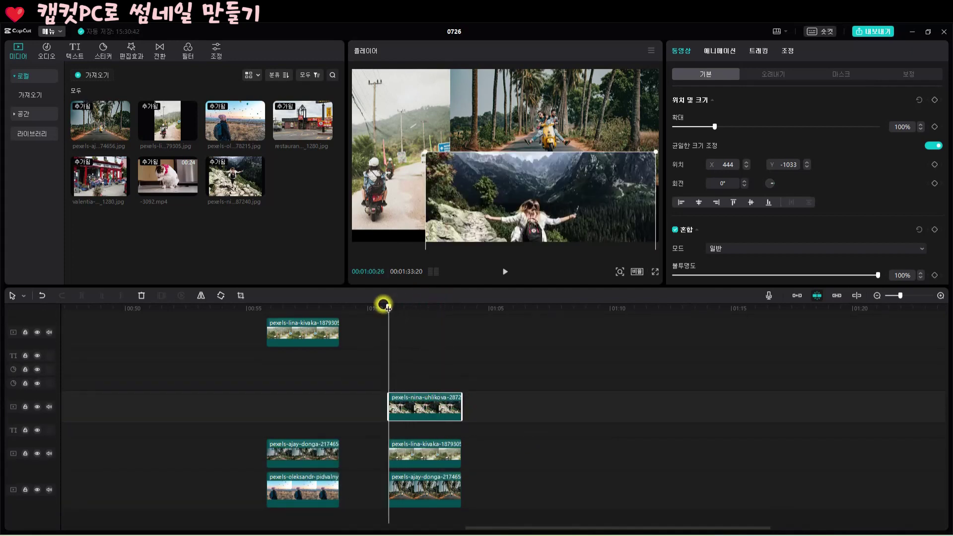
left_click(417, 493)
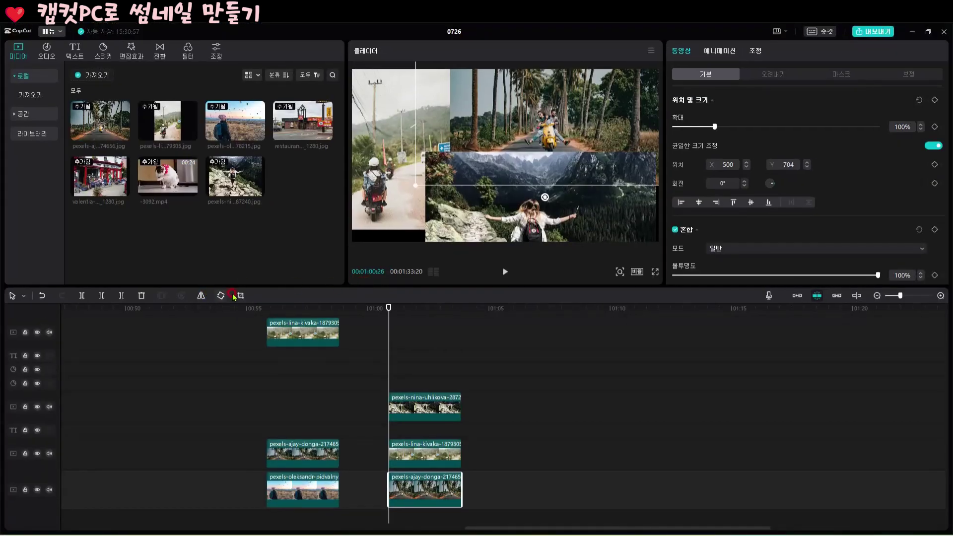
left_click(240, 294)
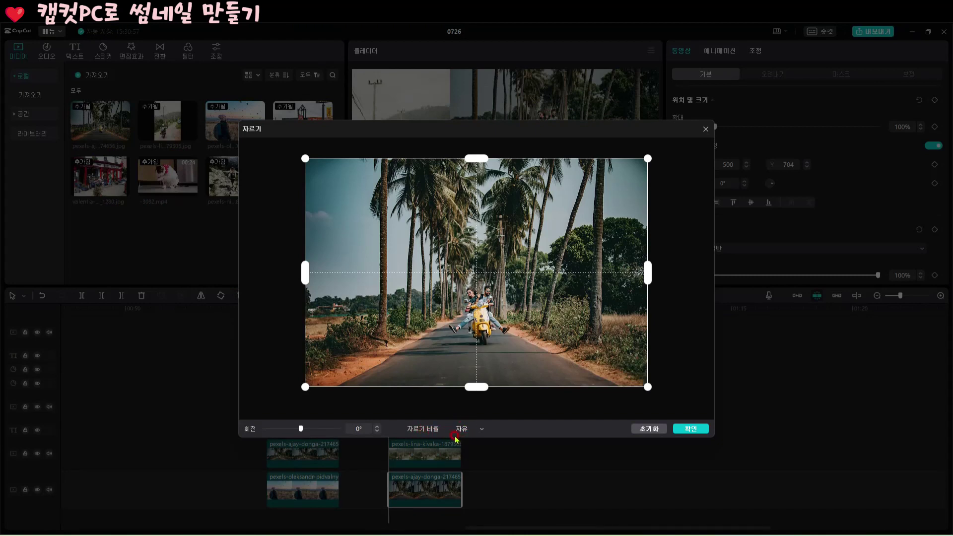
left_click(481, 429)
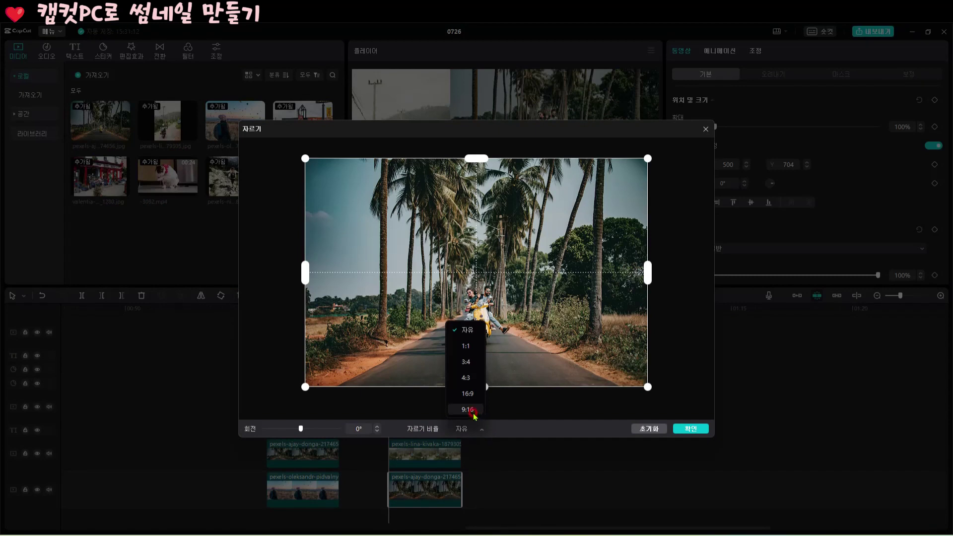
left_click(469, 410)
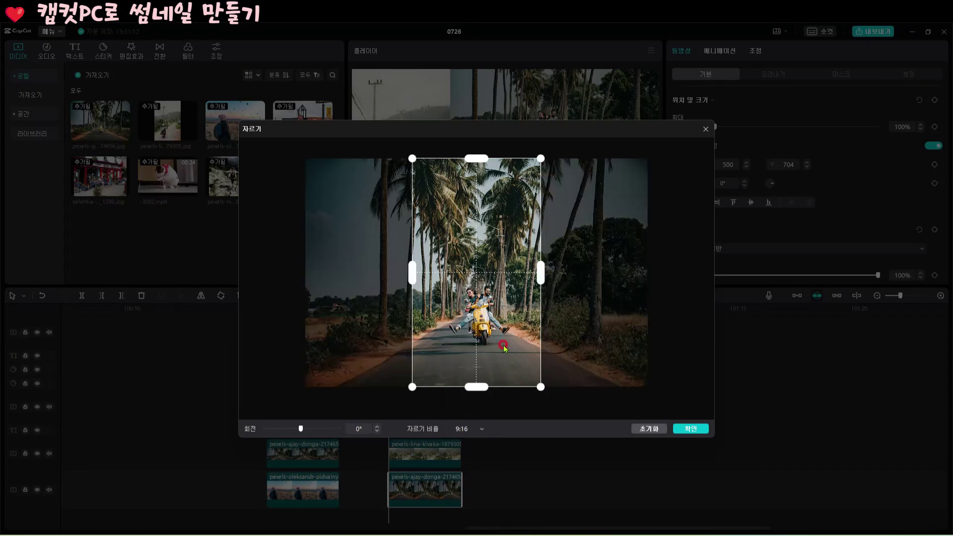
mouse_move(482, 331)
left_mouse_down()
mouse_move(511, 331)
mouse_move(445, 331)
mouse_move(490, 332)
mouse_move(471, 331)
mouse_move(481, 325)
left_mouse_up()
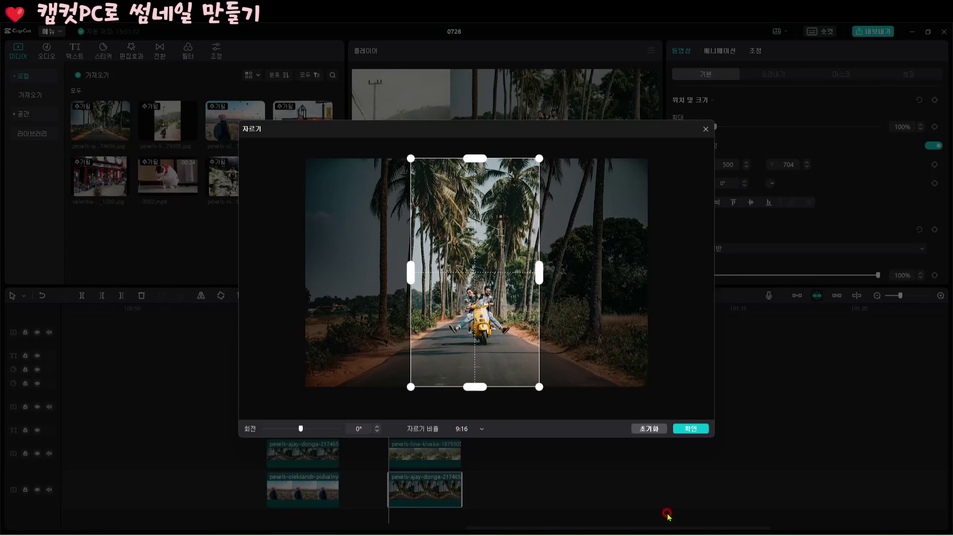
left_click(693, 428)
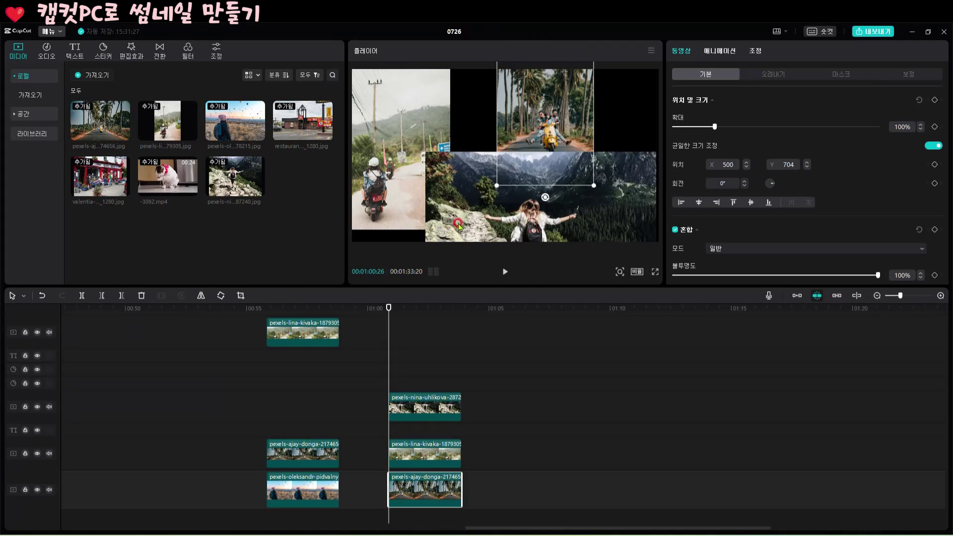
- Crop the motorcycle photo to a 9:16 ratio, nudging the crop frame slightly towards the rider
left_click(409, 457)
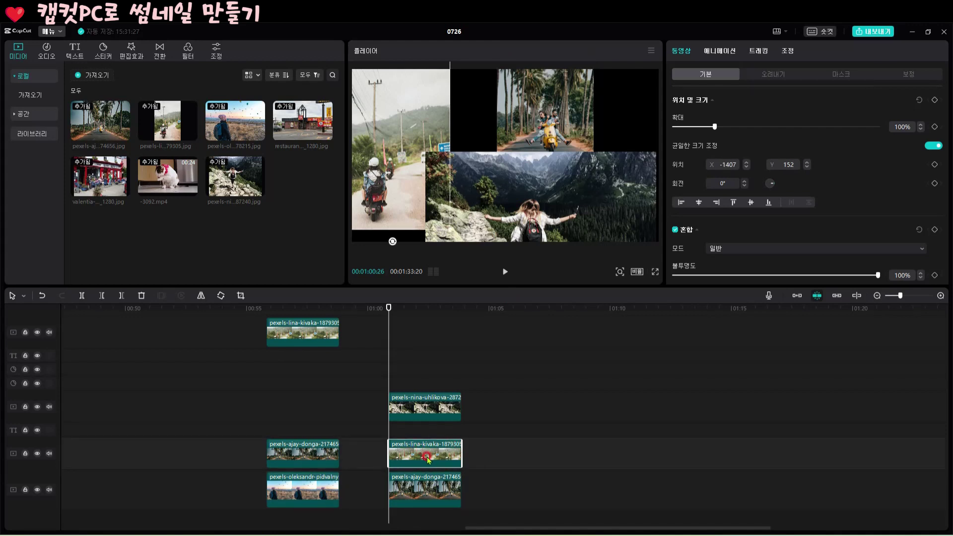
left_click(239, 296)
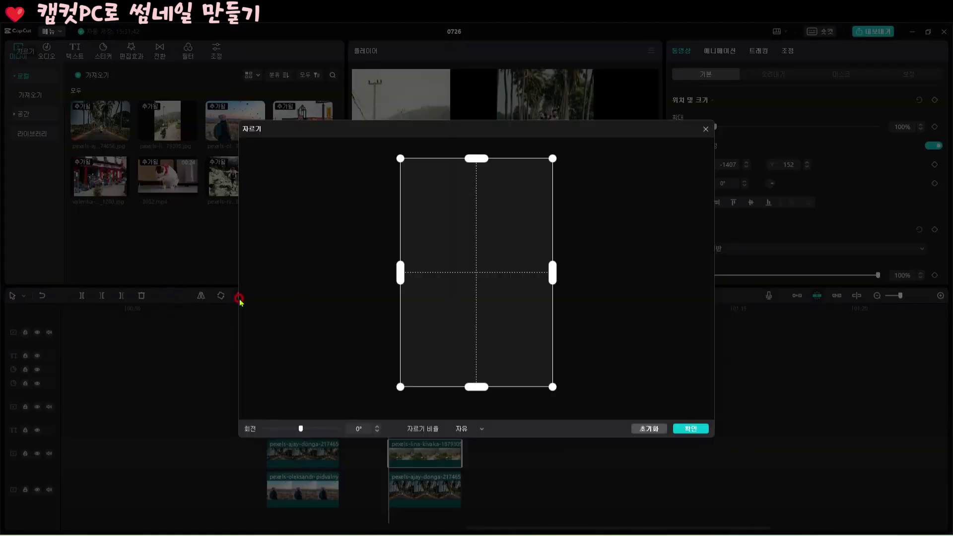
left_click(481, 430)
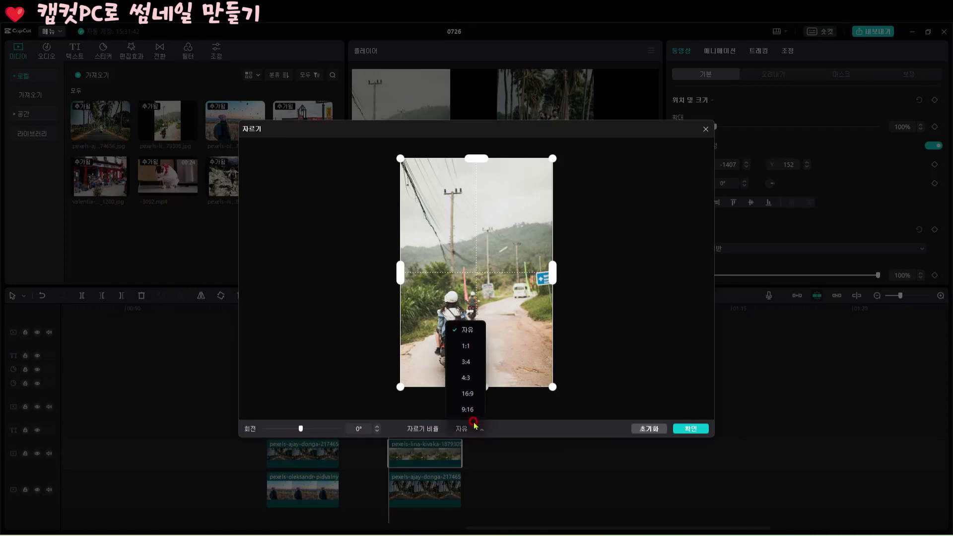
left_click(471, 409)
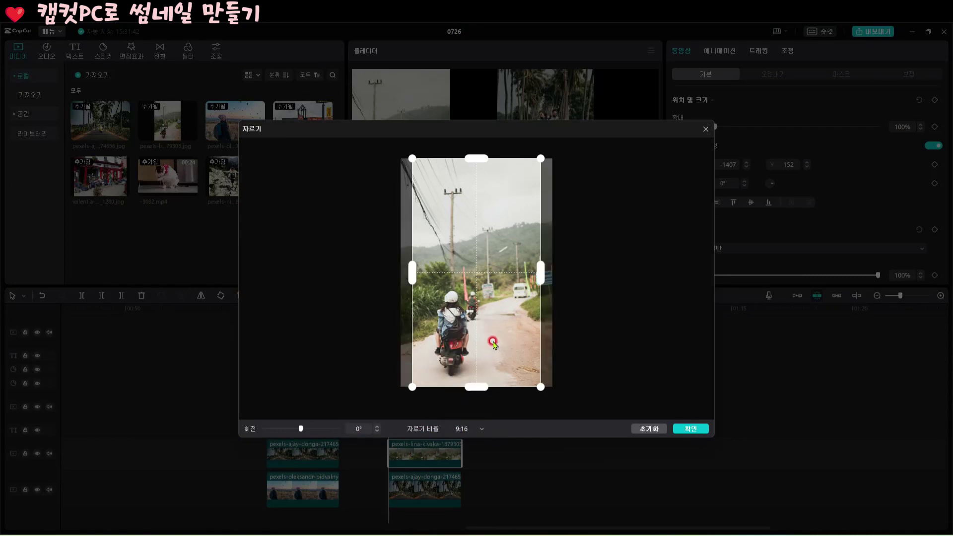
mouse_move(494, 344)
left_mouse_down()
mouse_move(482, 345)
mouse_move(492, 344)
left_mouse_up()
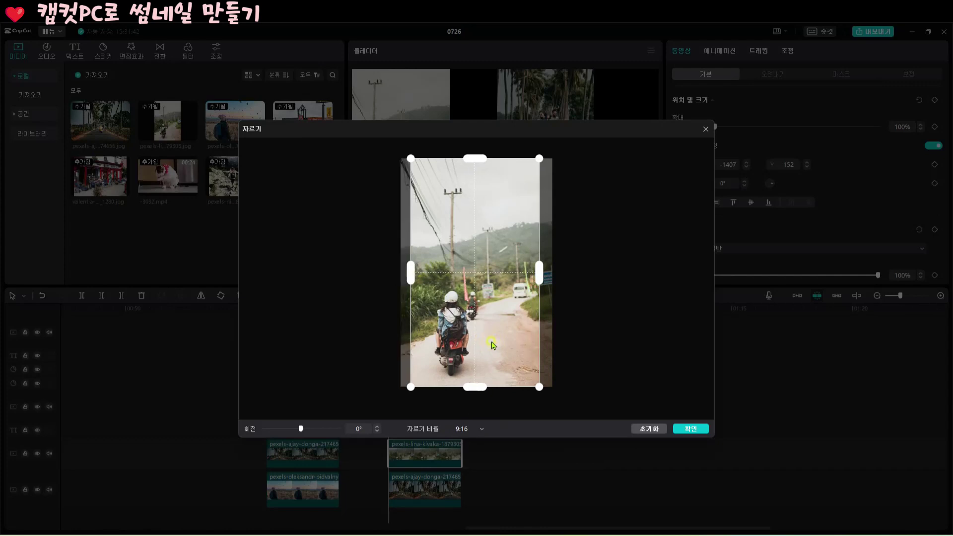
left_click(691, 429)
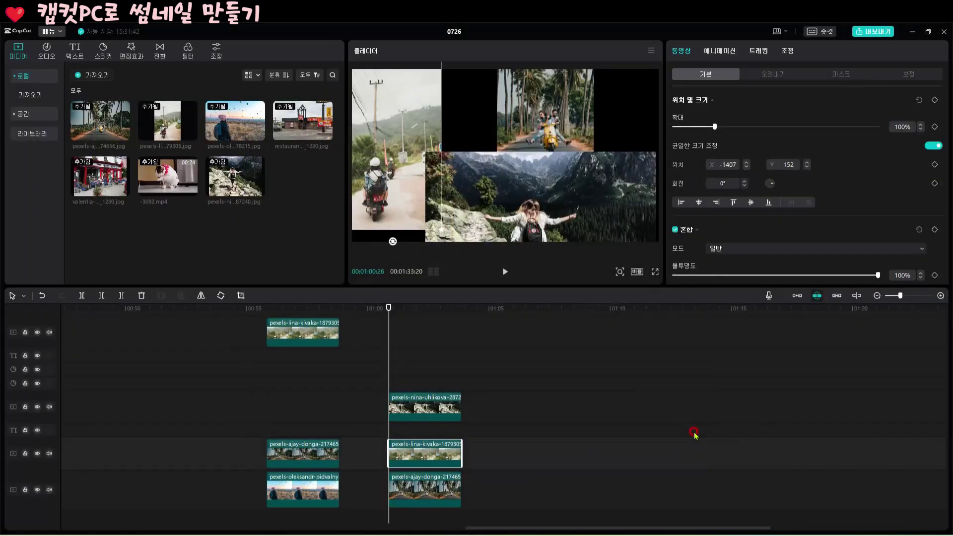
left_click(561, 188)
- Crop the hiker photo to a 9:16 ratio with the frame centred on the woman and her outstretched arms
left_click(438, 401)
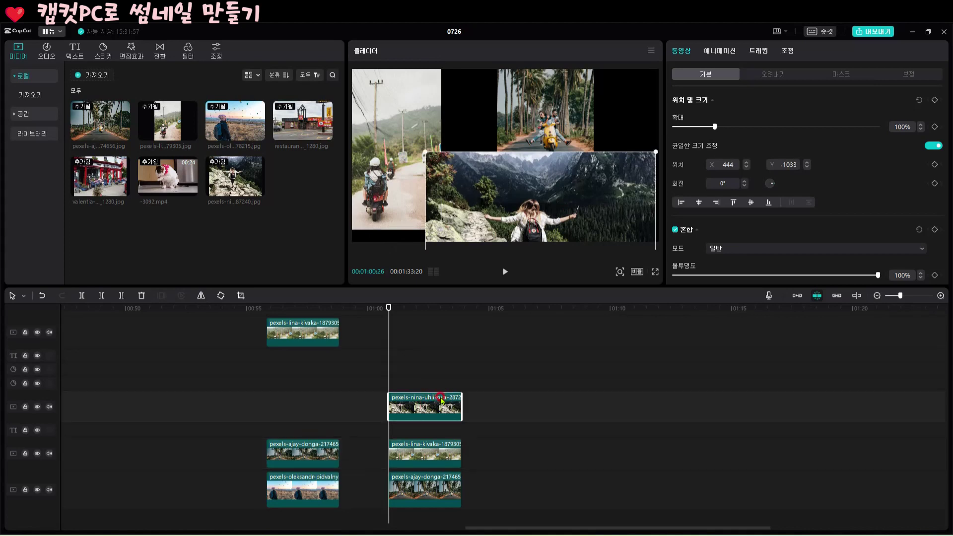
left_click(455, 260)
left_click(240, 296)
left_click(241, 296)
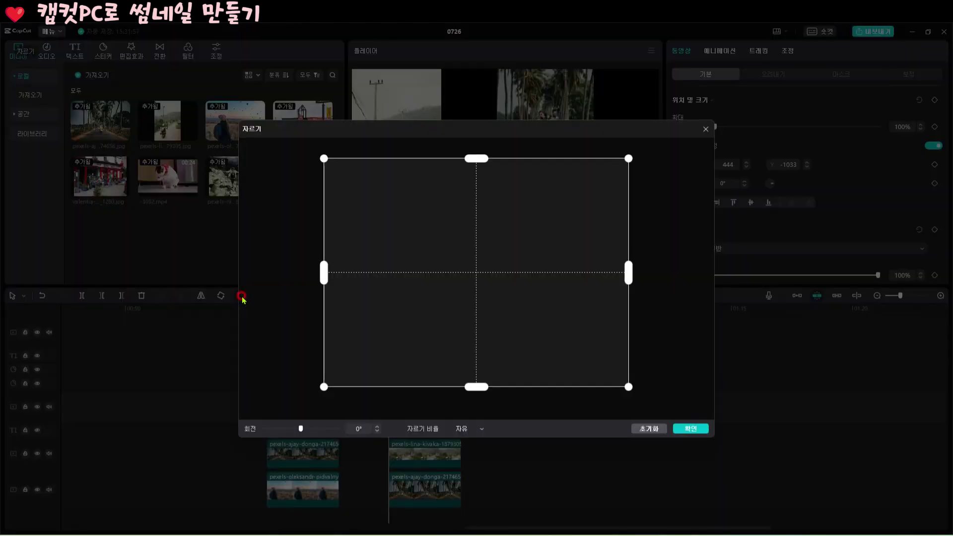
left_click(479, 430)
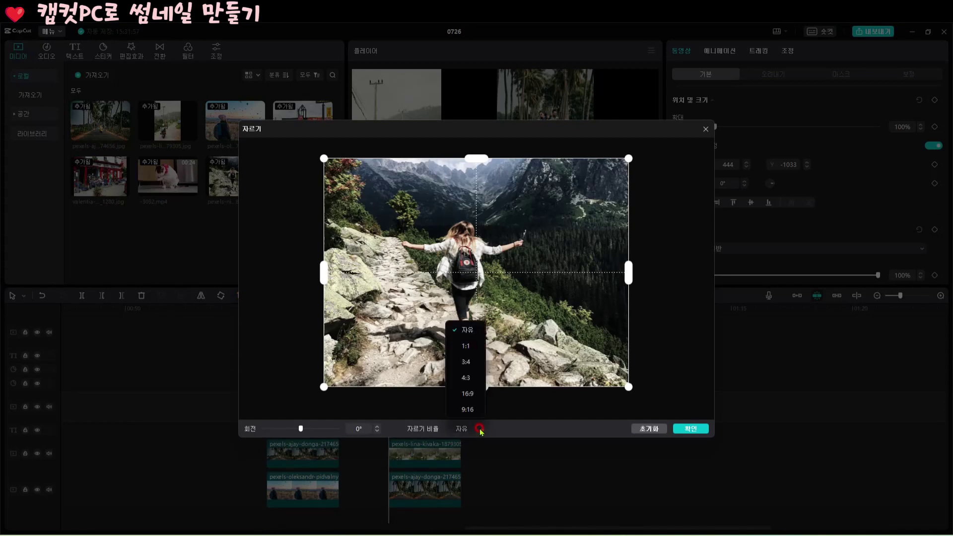
left_click(474, 409)
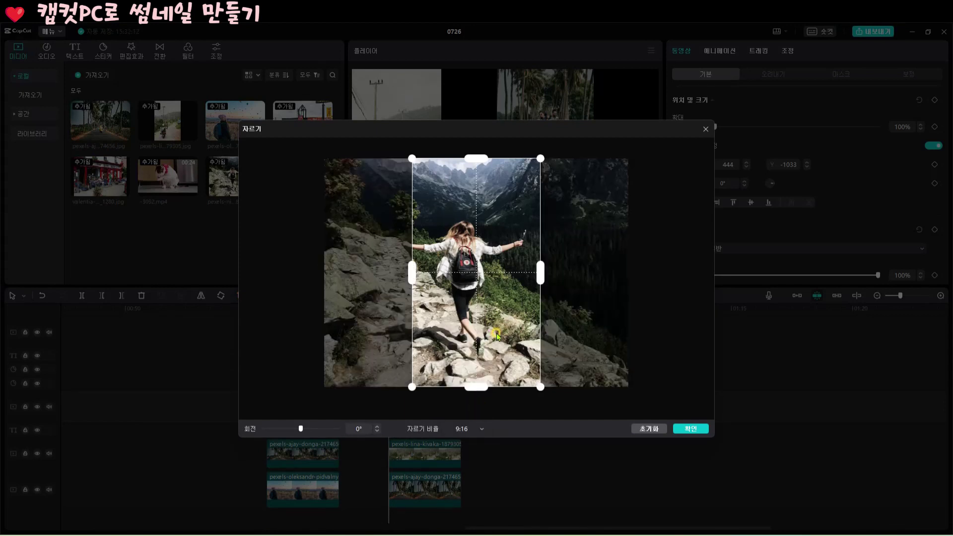
left_click_drag(493, 335, 481, 336)
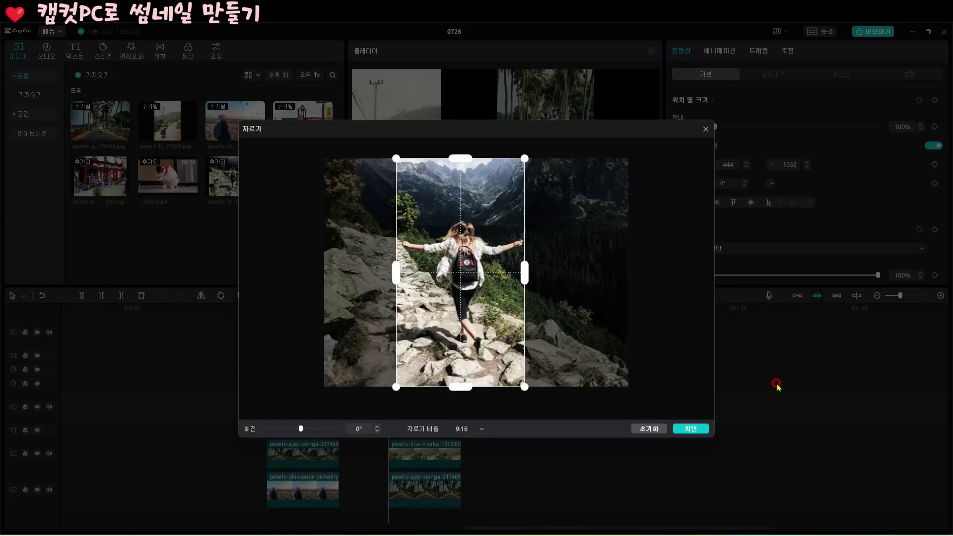
left_click(690, 429)
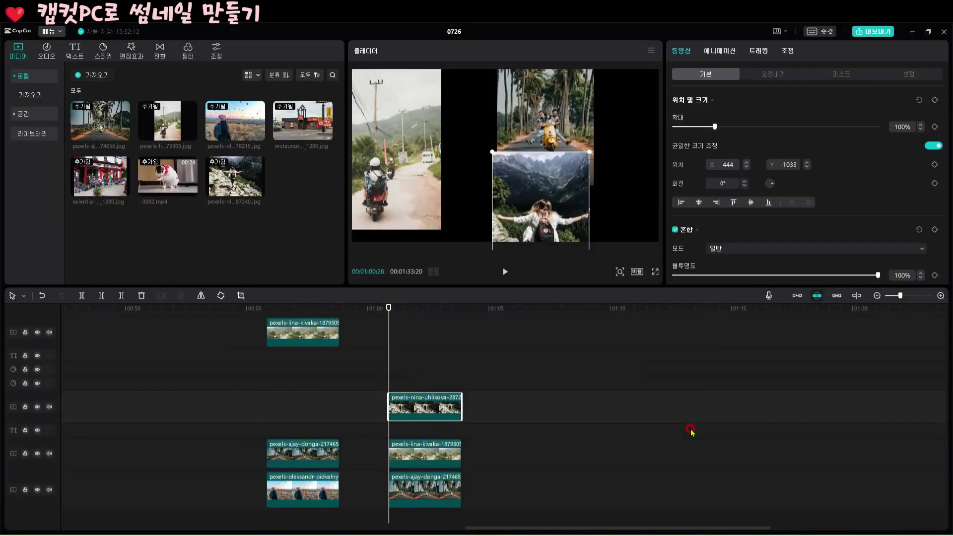
- Line up the photos side by side: motorcycle at X -1312, Y 0, hiker in the middle, palm road at X 1258, Y 0
left_click_drag(578, 201, 628, 207)
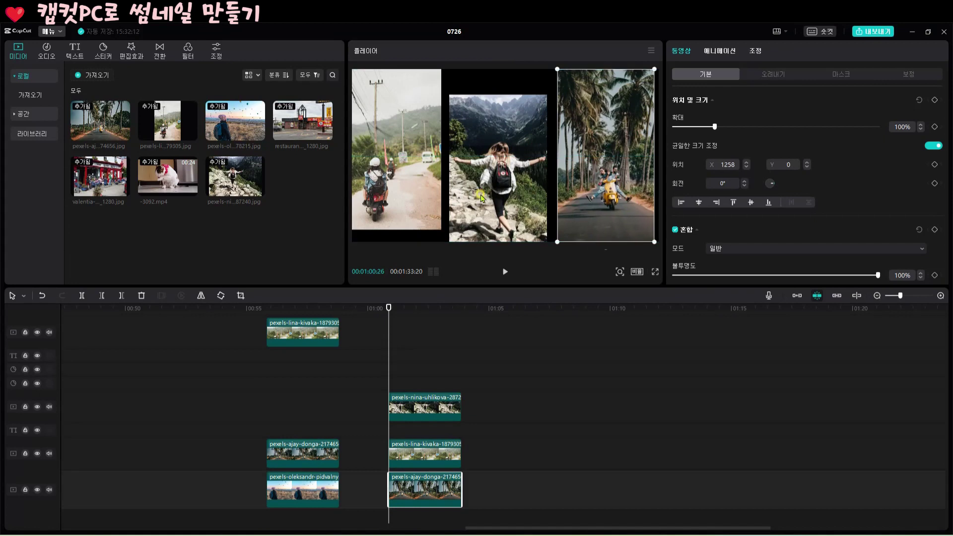
left_click_drag(480, 196, 484, 171)
left_click_drag(356, 187, 388, 194)
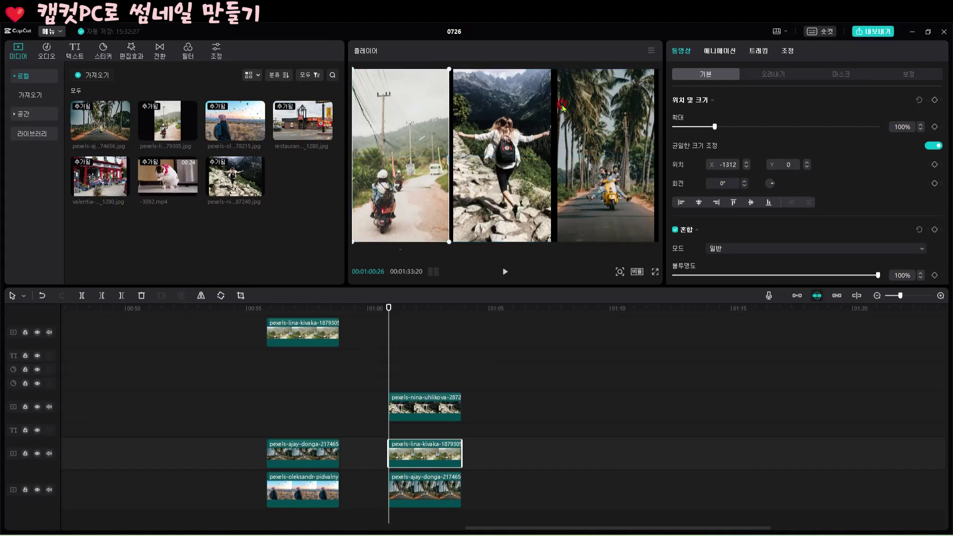
- Reorder the row of photos: hiker at X -1246, palm road at X 0, motorcycle at X 1218, all at Y 0
left_click_drag(397, 184, 411, 82)
left_click_drag(453, 167, 535, 153)
left_click_drag(396, 166, 411, 182)
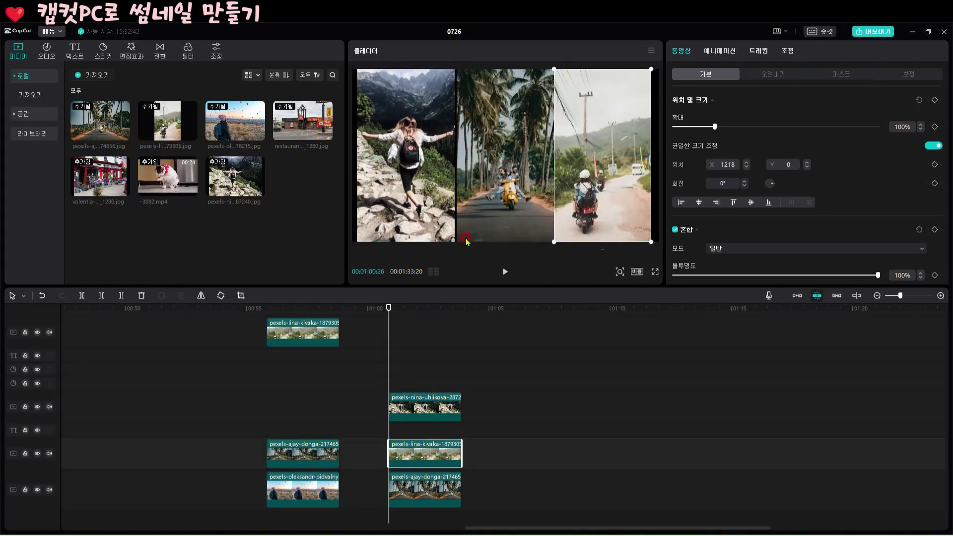
left_click(429, 217)
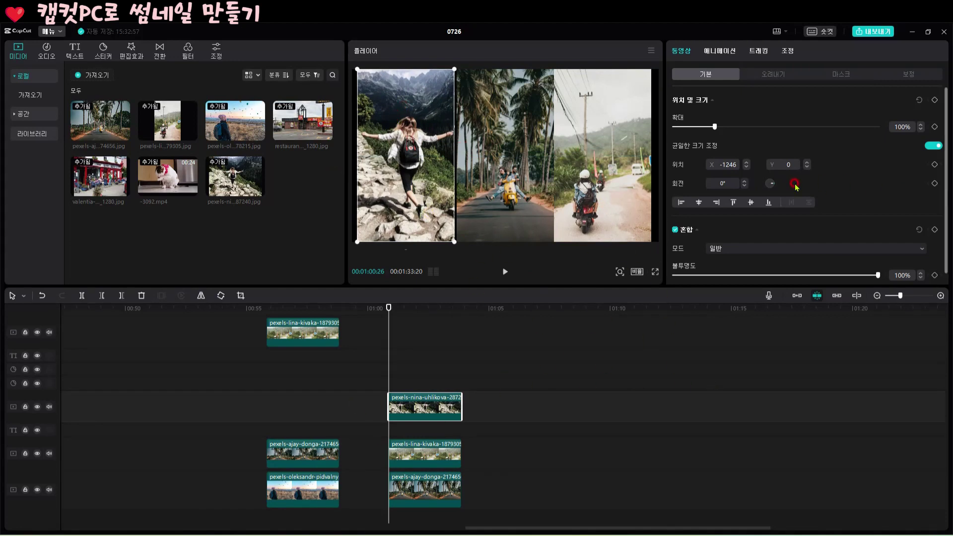
- Give the palm-road clip a solid coral-red canvas background colour
left_click(415, 416)
scroll(770, 210, "down", 1)
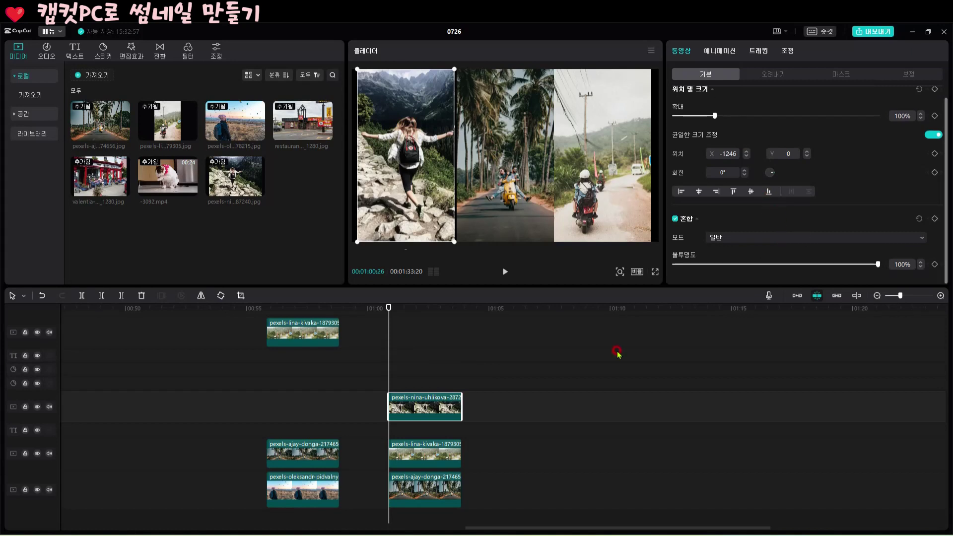
left_click(440, 488)
scroll(813, 163, "down", 3)
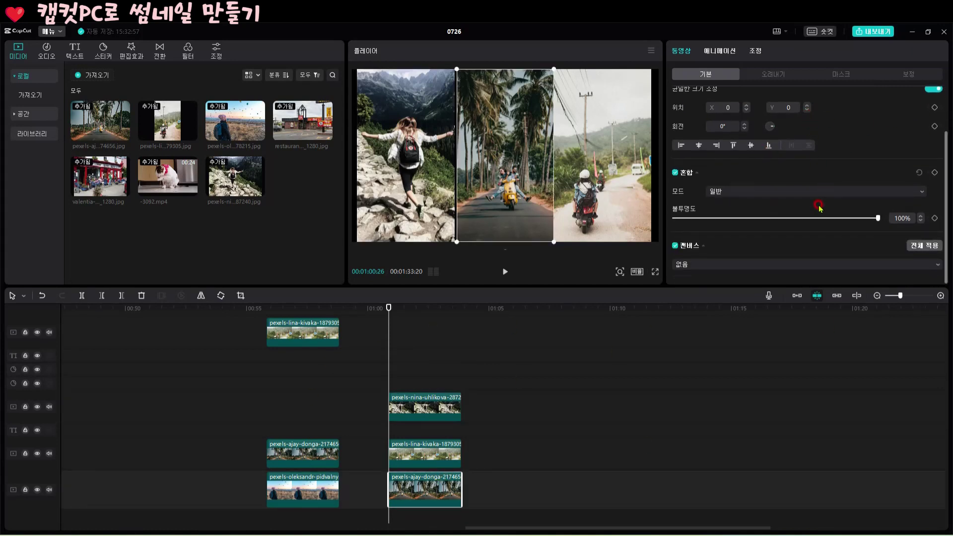
left_click(802, 266)
left_click(734, 309)
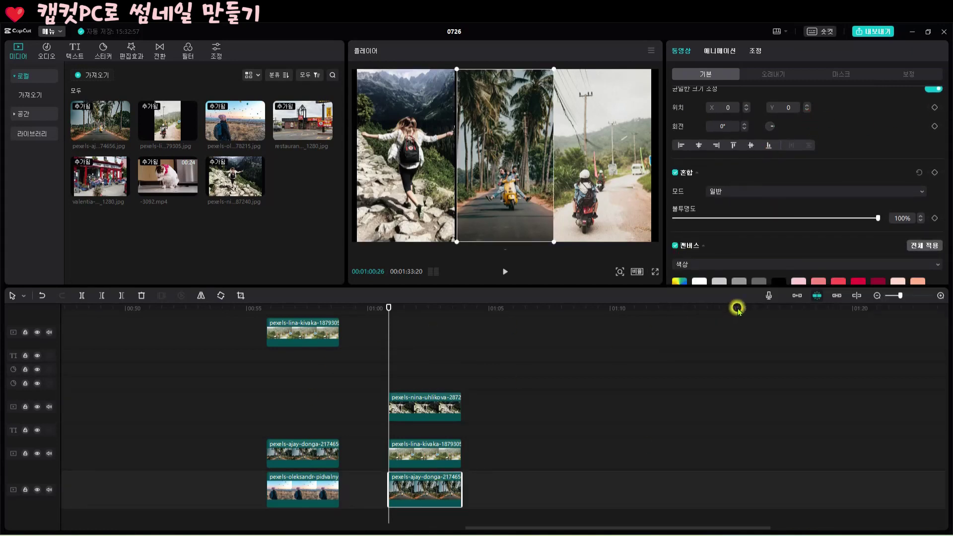
scroll(818, 258, "down", 3)
left_click(837, 248)
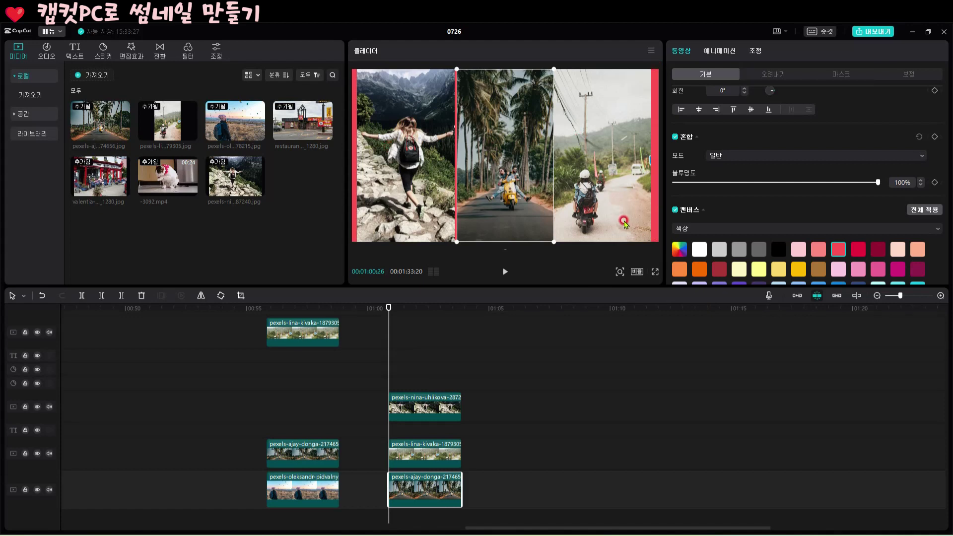
- Space the outer photos evenly around the palm road: motorcycle at X 1261, hiker at X -1277, both at Y 0
left_click(602, 185)
left_click_drag(603, 185, 535, 189)
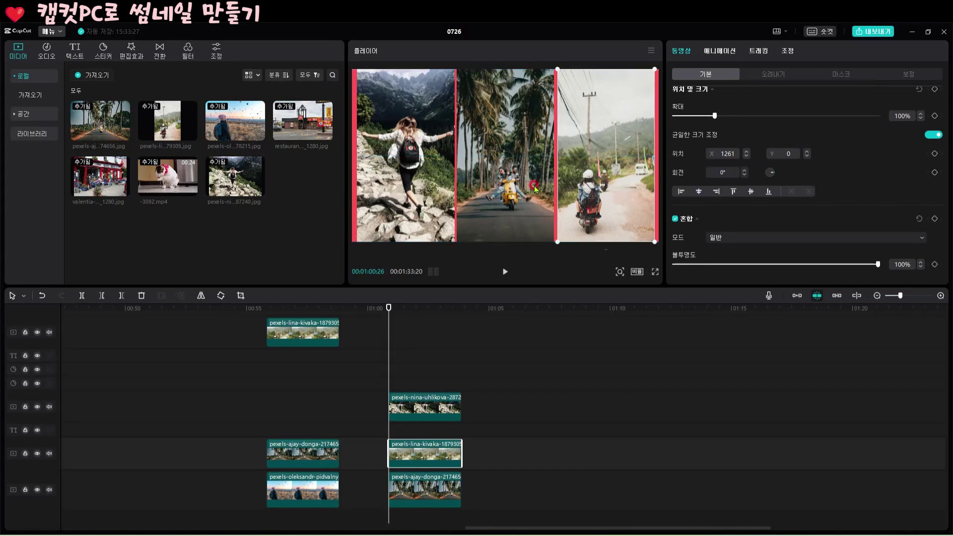
left_click_drag(440, 173, 420, 171)
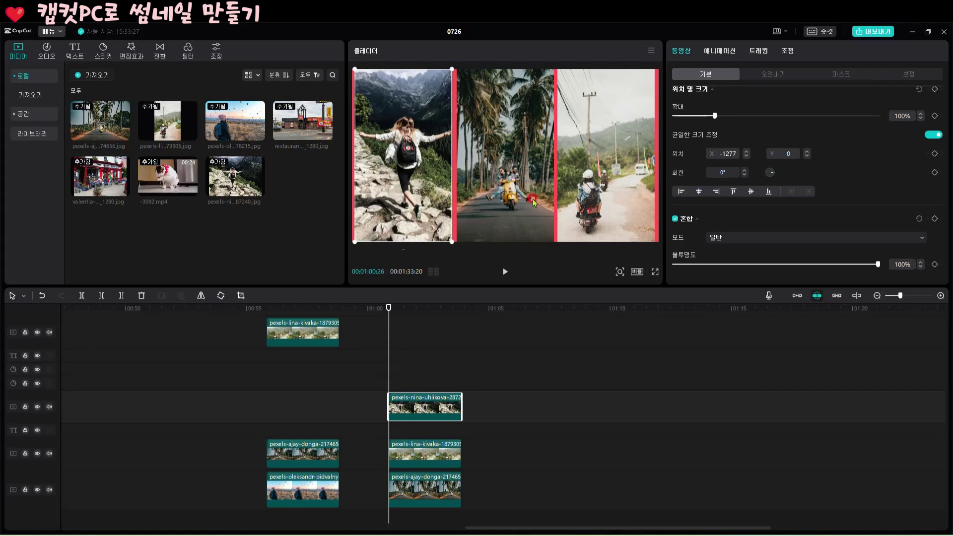
- Scale the motorcycle, palm-road and hiker photos to 105% each
left_click(574, 188)
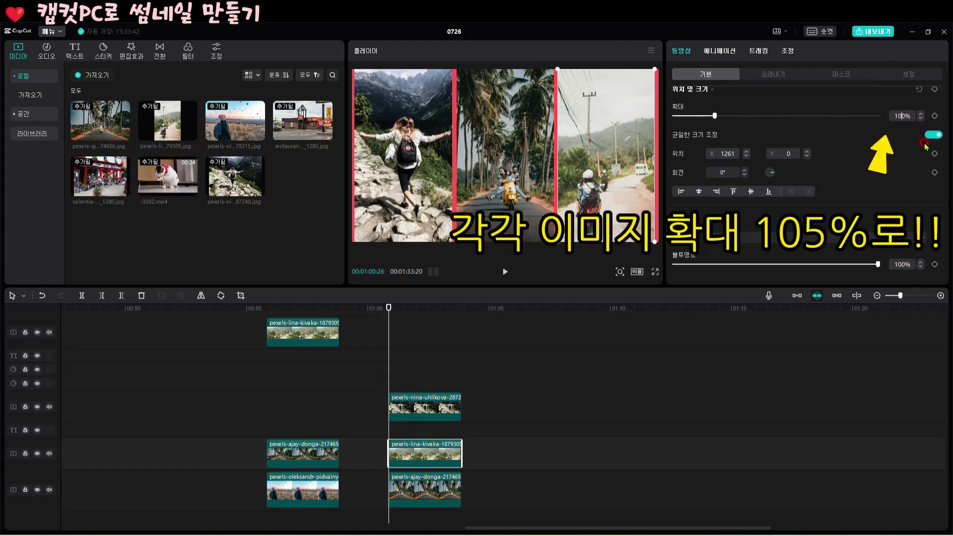
type("1056")
left_click(495, 153)
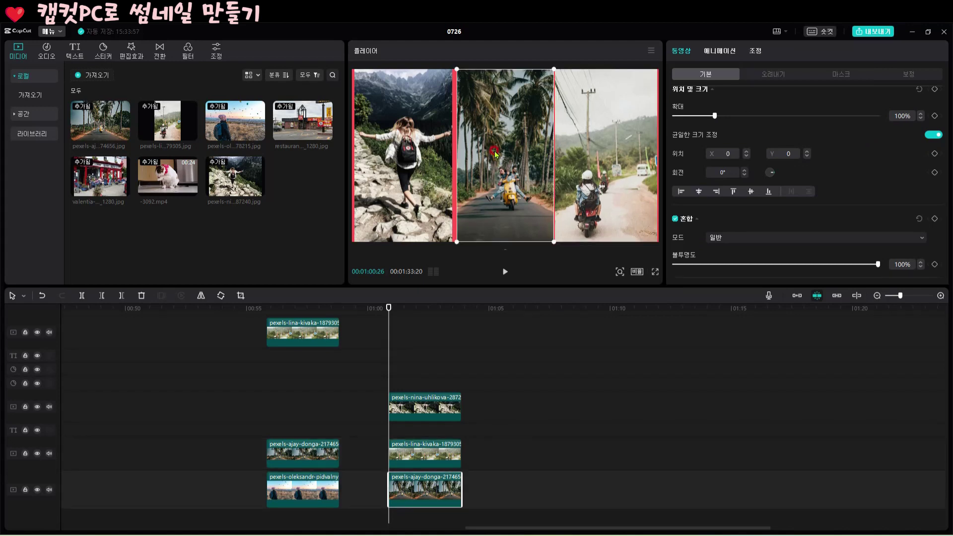
left_click(902, 119)
key("BackSpace")
type("5")
key("Return")
left_click(383, 158)
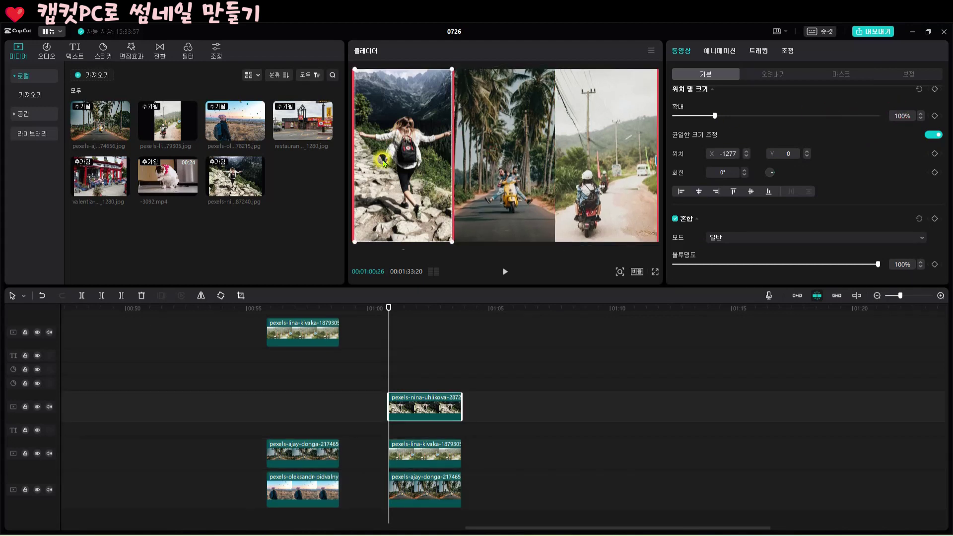
left_click(398, 215)
left_click(920, 127)
left_click(893, 115)
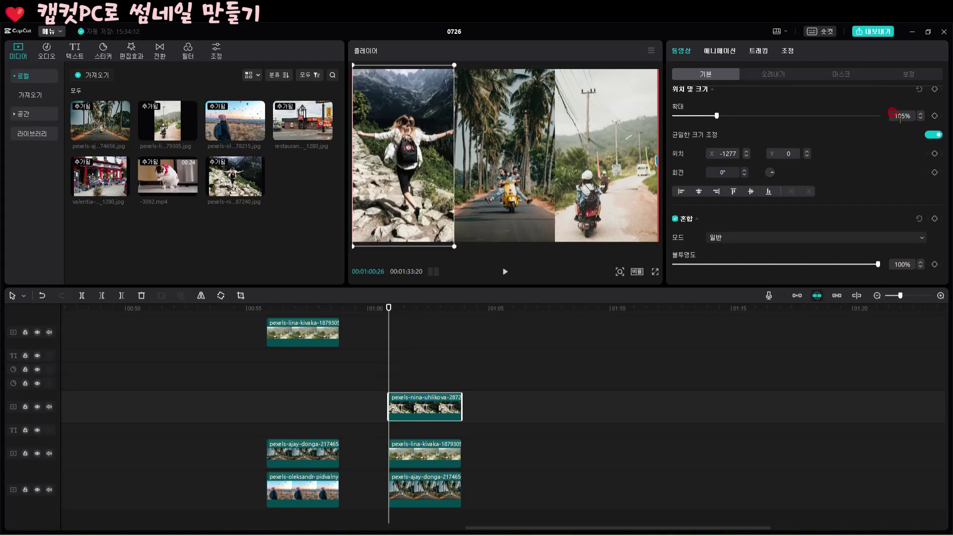
- Move the enlarged outer photos against the frame edges: motorcycle at X 1281, hiker at X -1282, both at Y 0
left_click(600, 192)
left_click_drag(600, 192, 605, 195)
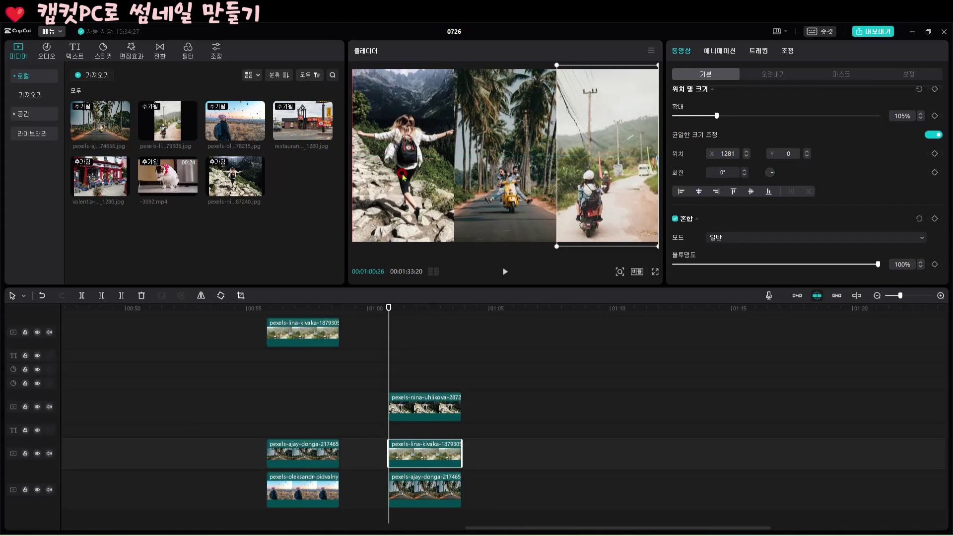
left_click_drag(398, 174, 395, 173)
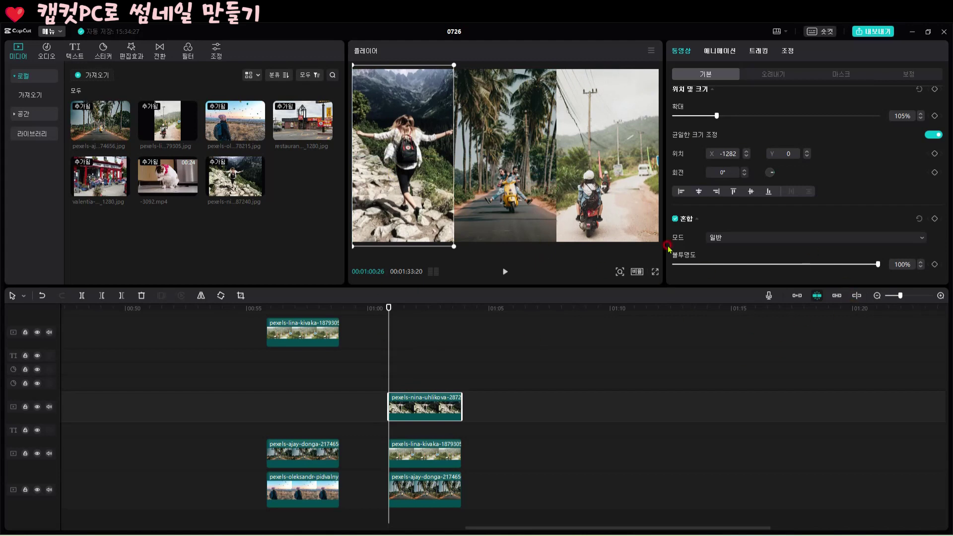
left_click(479, 250)
left_click(508, 205)
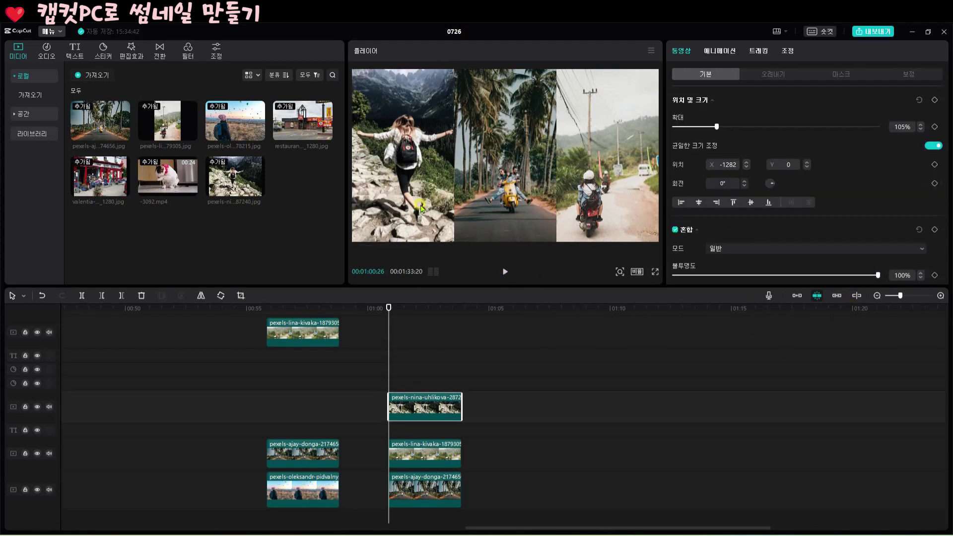
left_click(625, 184)
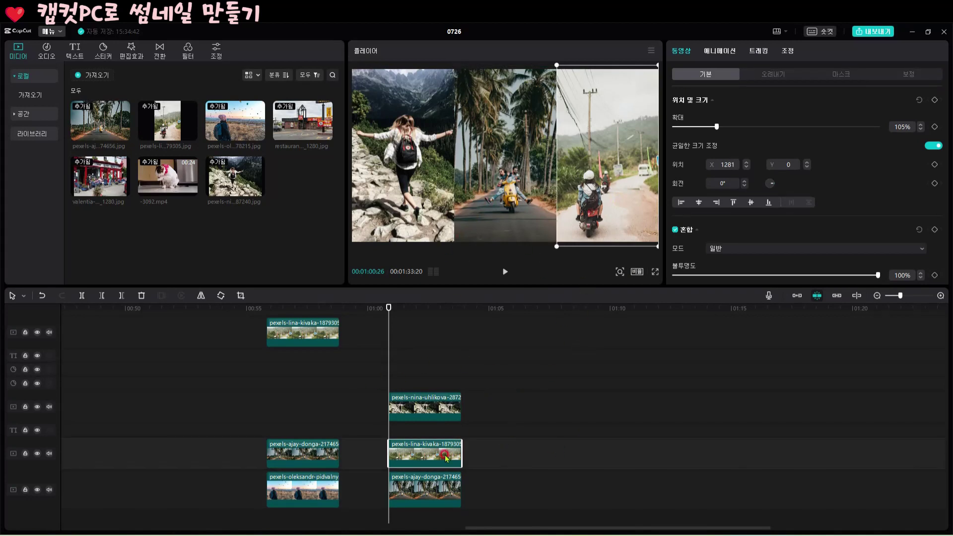
- Add a default text at 00:01:00:26 and move its clip to a new track above the hiker clip
left_click(75, 52)
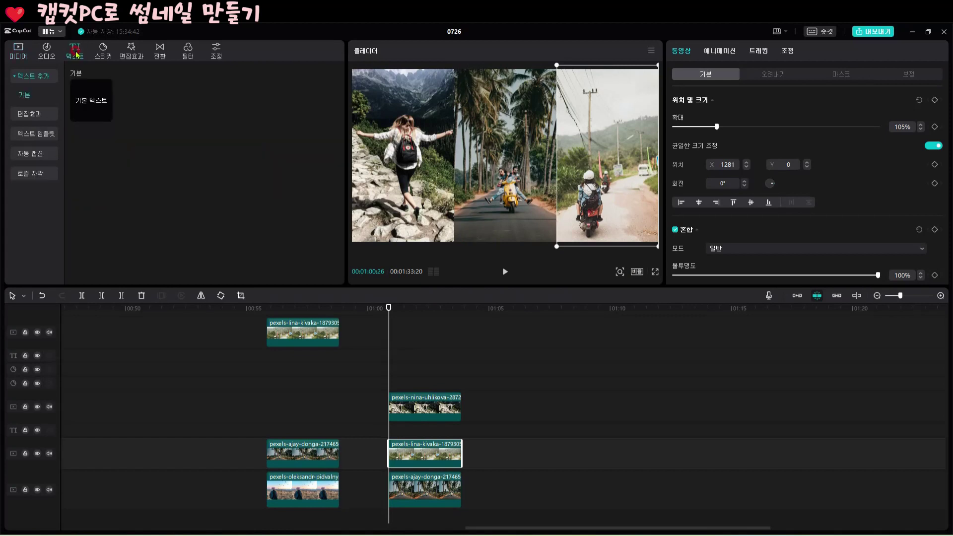
left_click(107, 115)
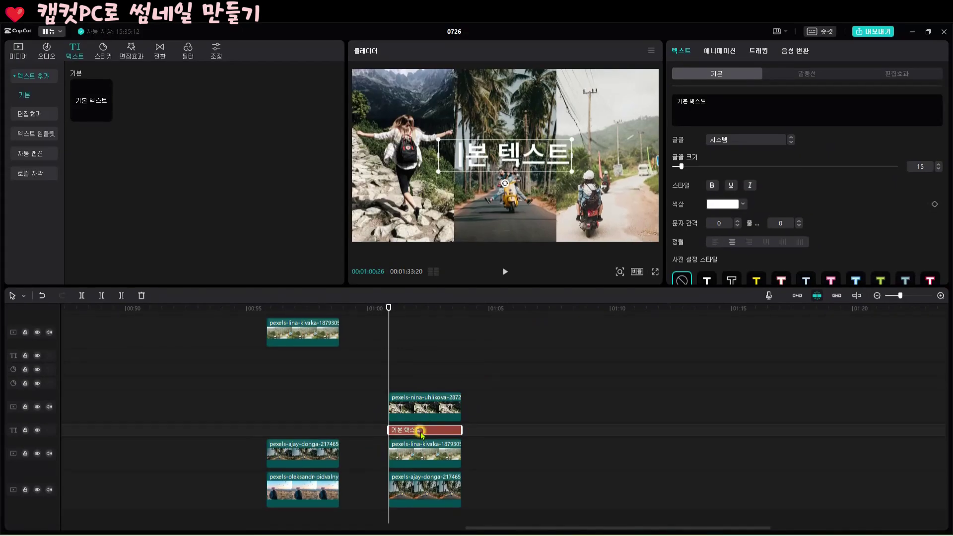
left_click_drag(421, 432, 425, 387)
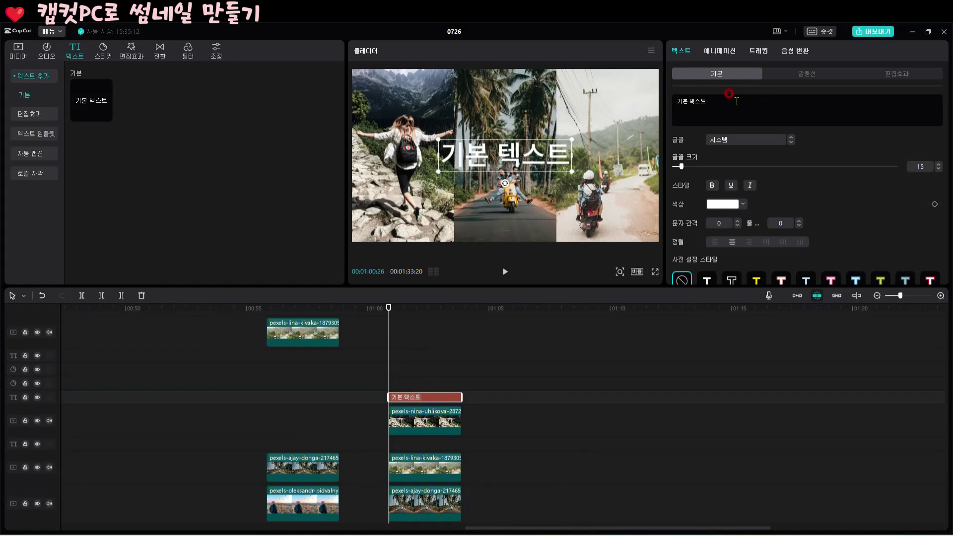
- Replace the default text with 여행vlog and set its font to 갈맷글
left_click_drag(721, 99, 672, 99)
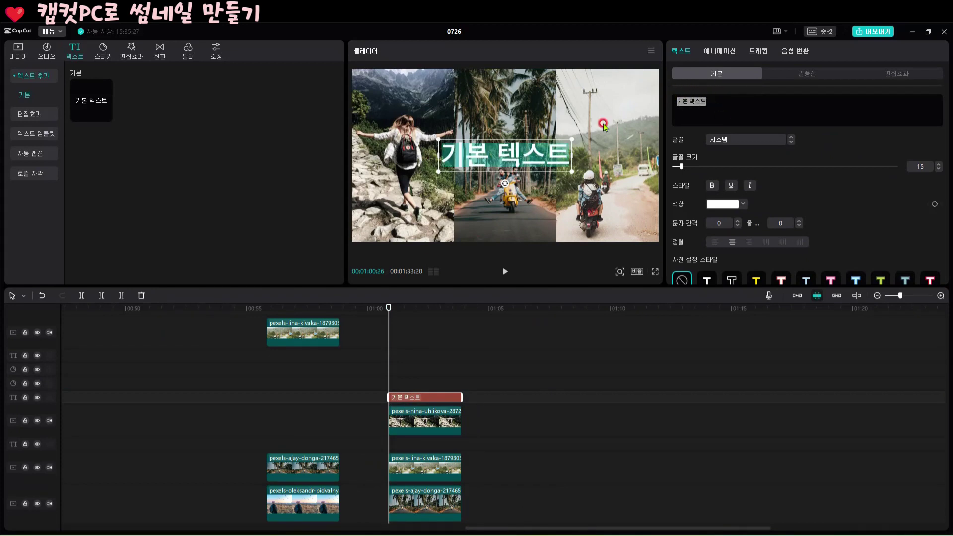
type("여행vlog")
left_click(753, 141)
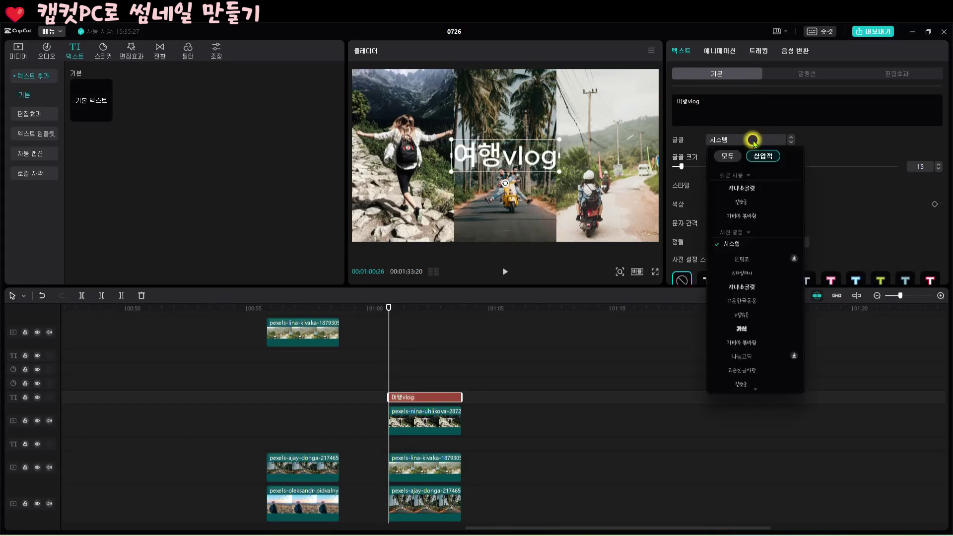
left_click(742, 188)
left_click(744, 202)
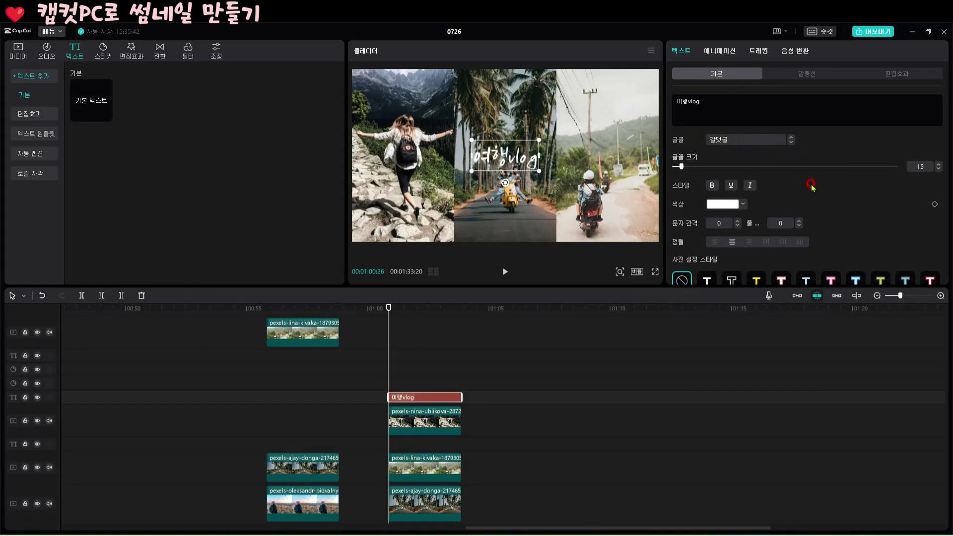
- Add a white glow to the 여행vlog title with an intensity of 26
scroll(811, 185, "down", 8)
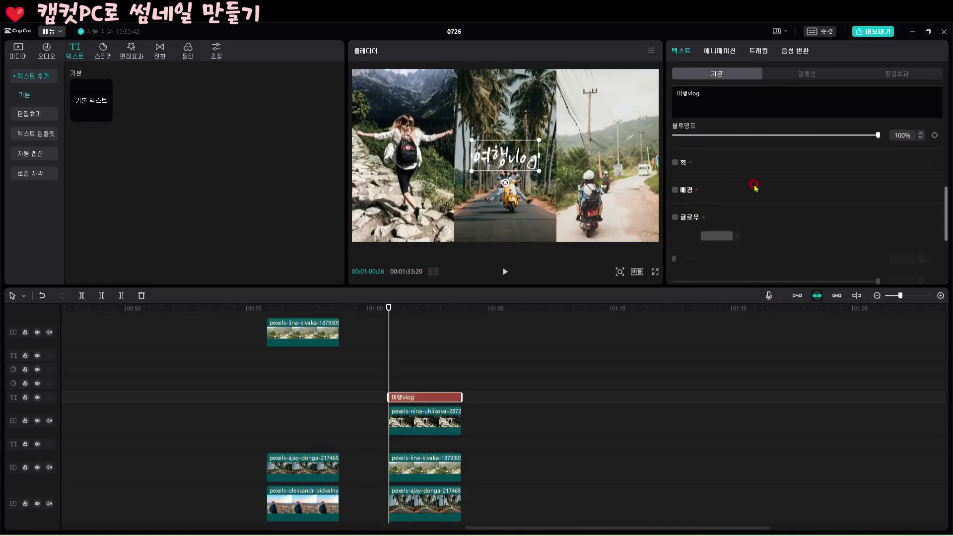
left_click(674, 217)
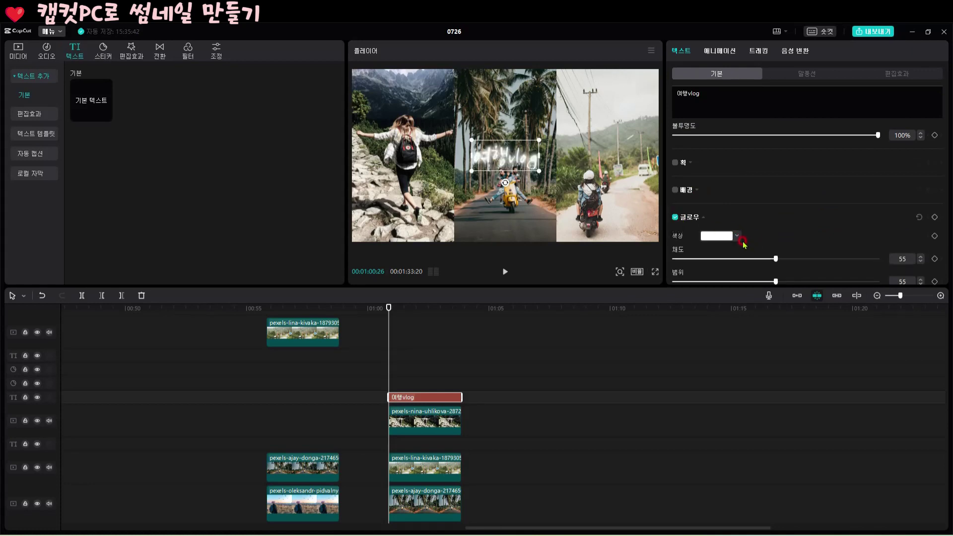
left_click_drag(774, 258, 709, 261)
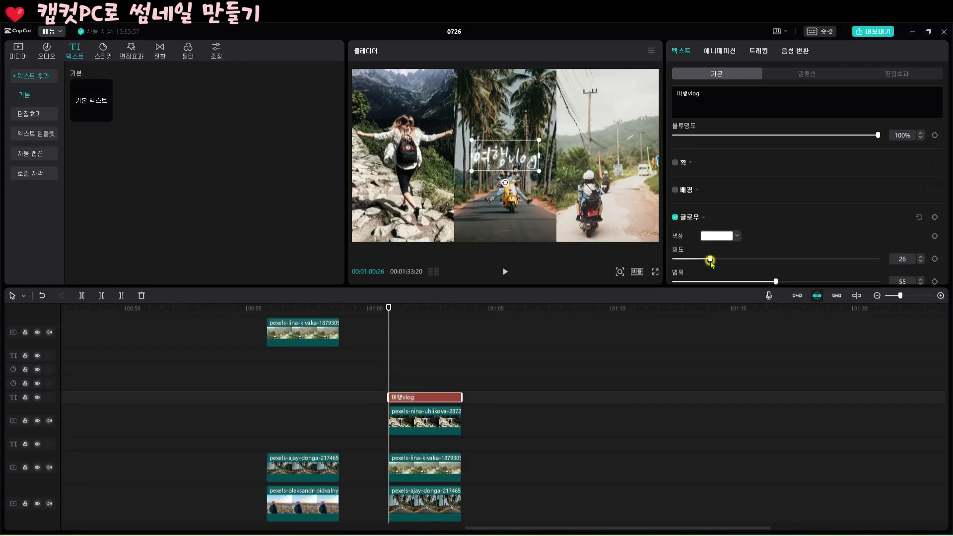
- Give the title a black shadow with 100% opacity and 1% blur, and move the title up above the yellow scooter
scroll(769, 276, "down", 3)
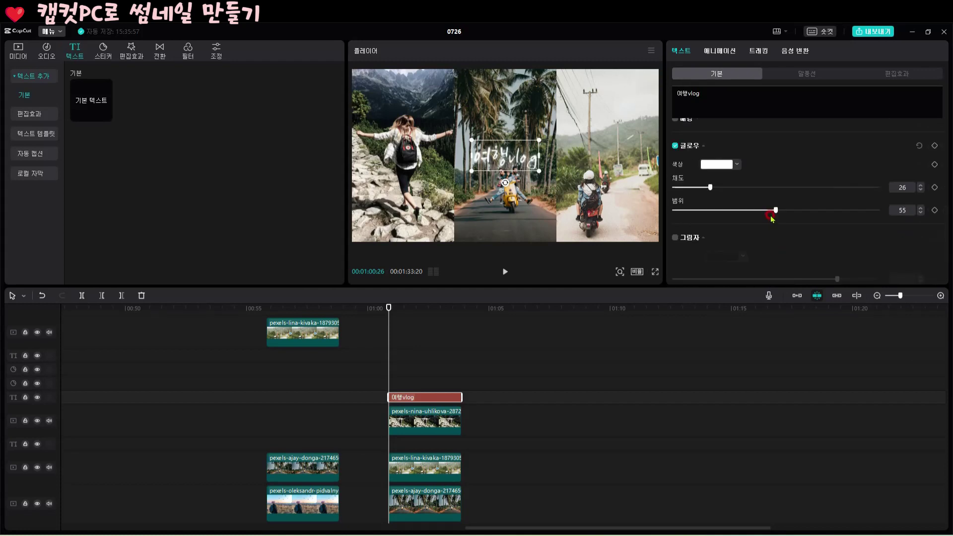
left_click(675, 239)
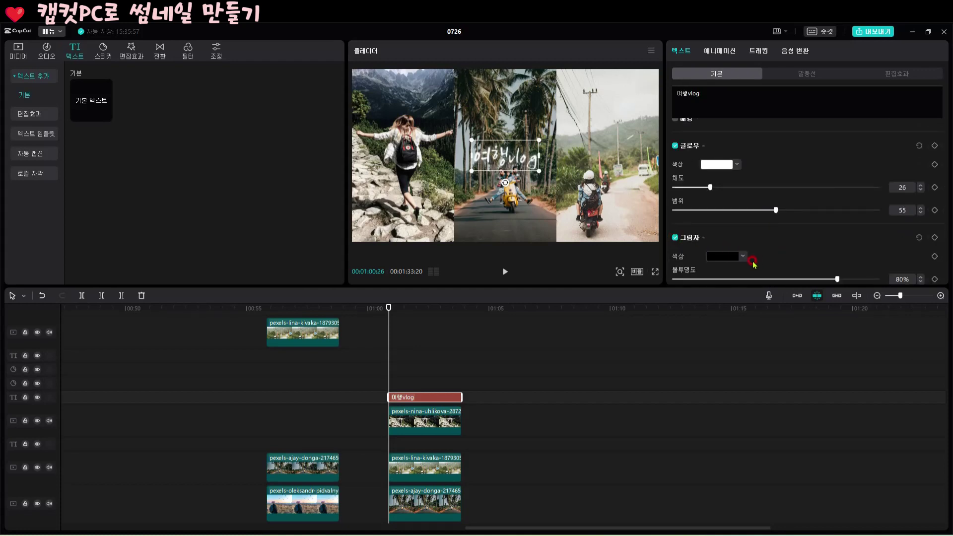
left_click_drag(837, 278, 877, 279)
scroll(856, 273, "down", 2)
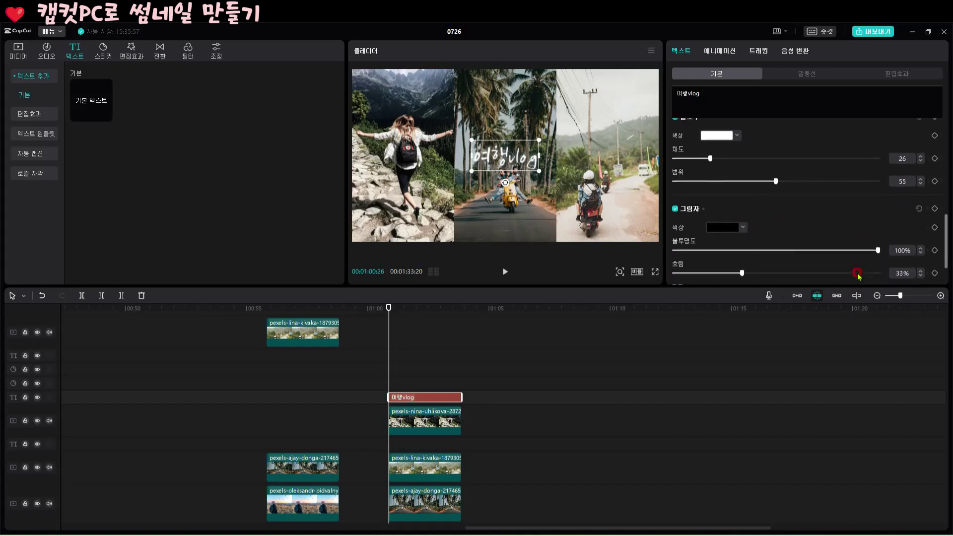
left_click_drag(741, 270, 676, 267)
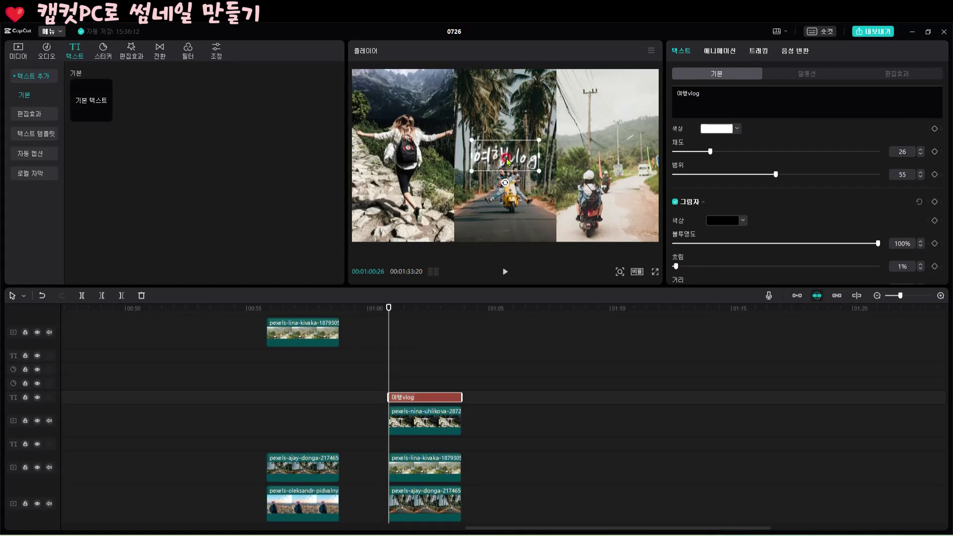
left_click_drag(507, 161, 507, 121)
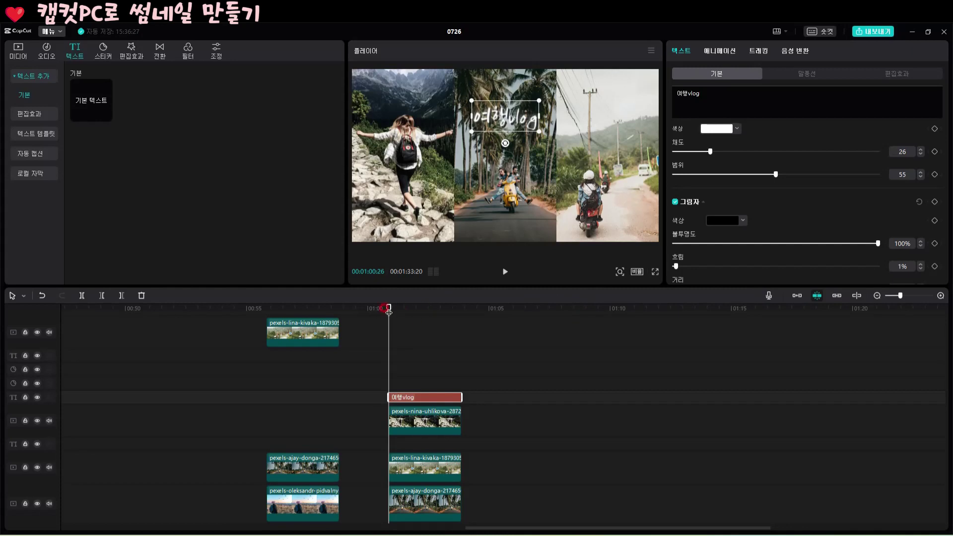
- Compare the earlier three-photo thumbnail with and without its 얼음 도시 filter, and inspect the photos of the new thumbnail
left_click_drag(389, 310, 326, 312)
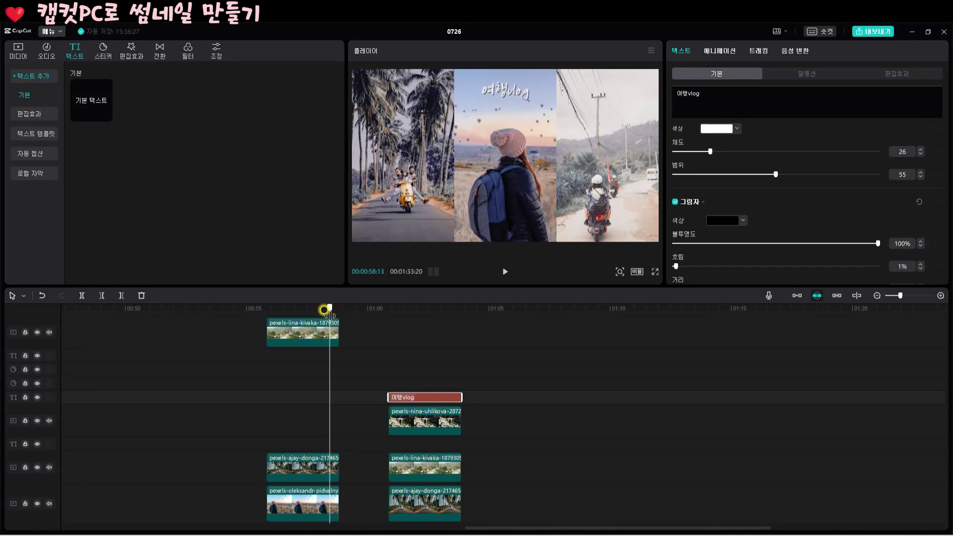
key("space")
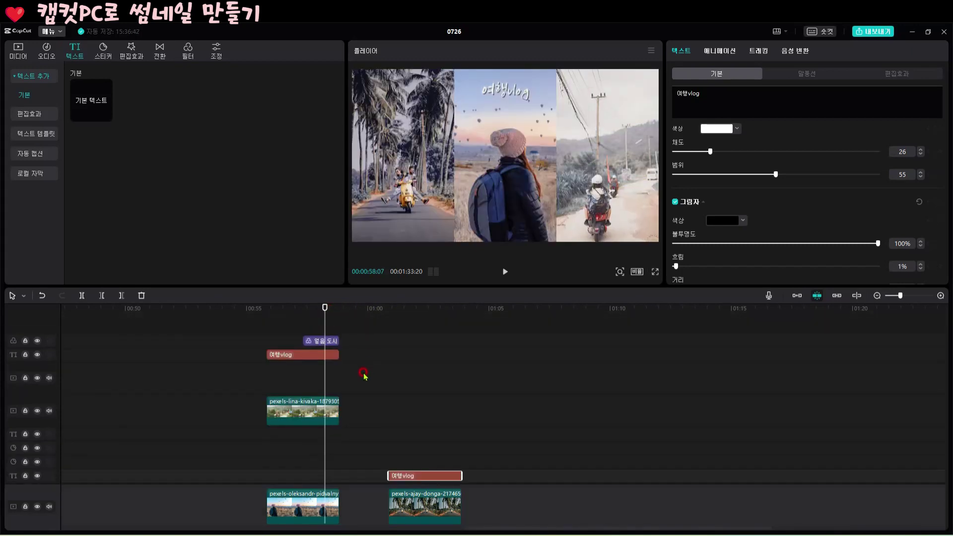
left_click_drag(325, 307, 281, 309)
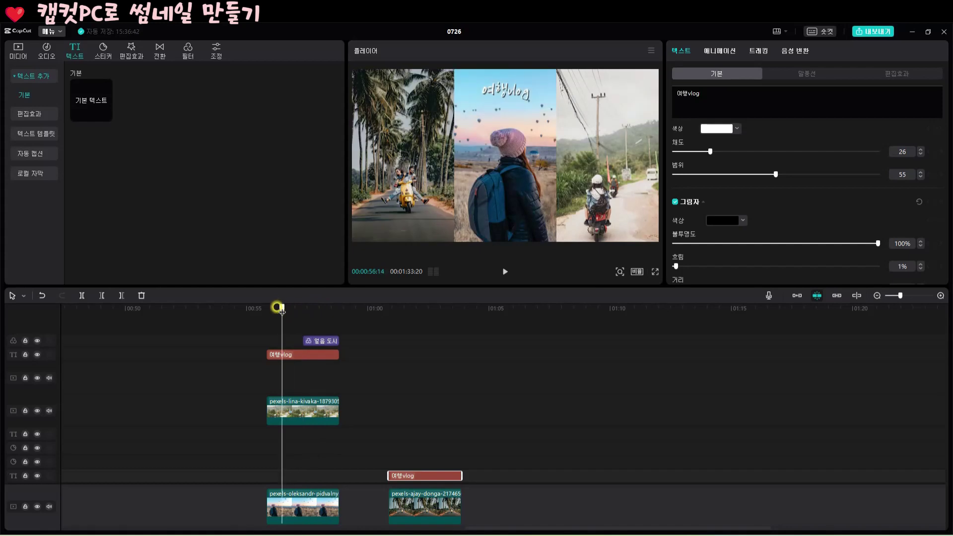
left_click_drag(281, 309, 318, 314)
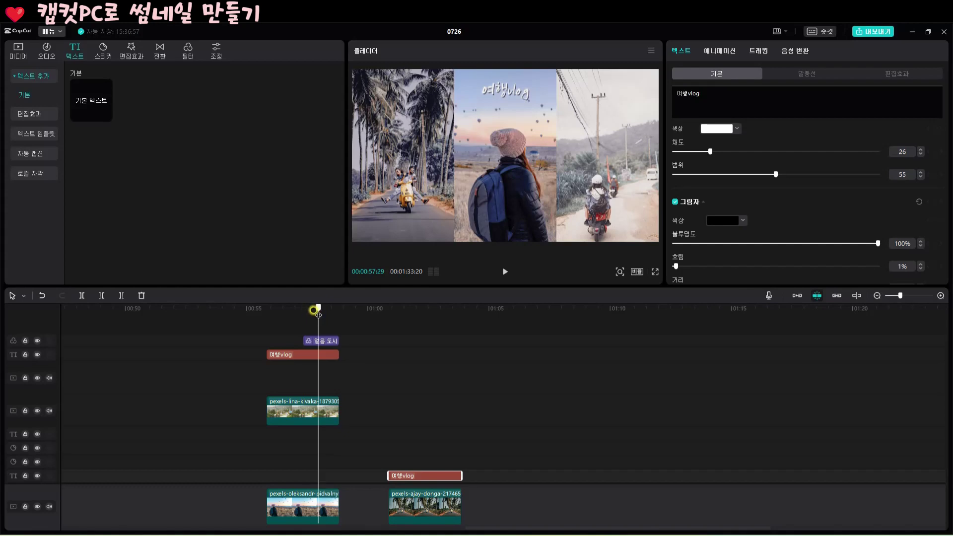
left_click_drag(318, 315, 415, 324)
left_click(441, 201)
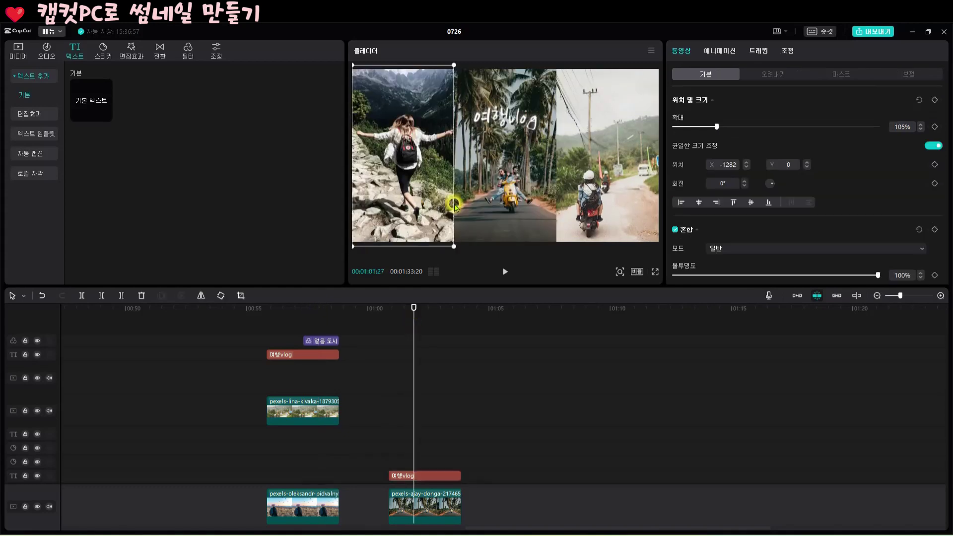
left_click(617, 193)
left_click(525, 204)
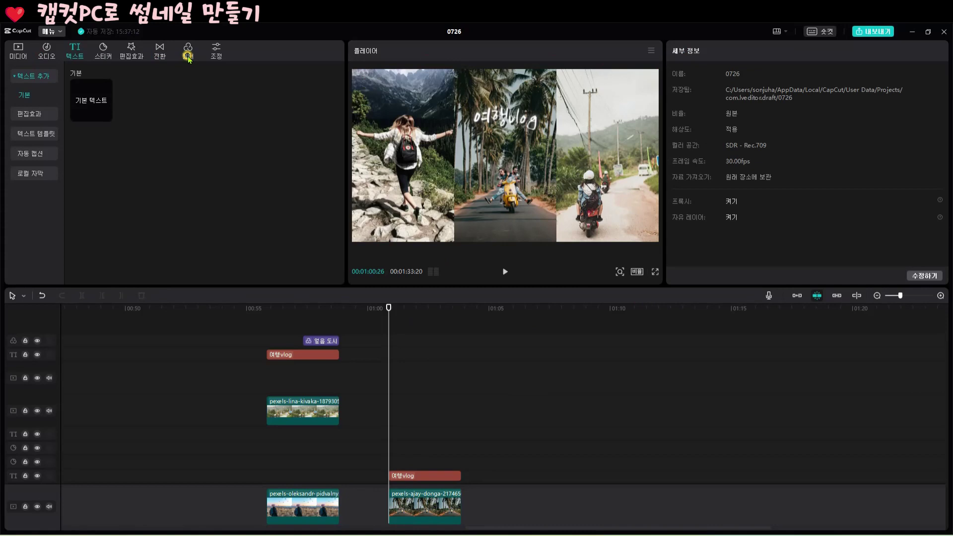
- Preview several 자연 filters and add the 재스민 filter over the new thumbnail at 00:01:00:26
left_click(188, 55)
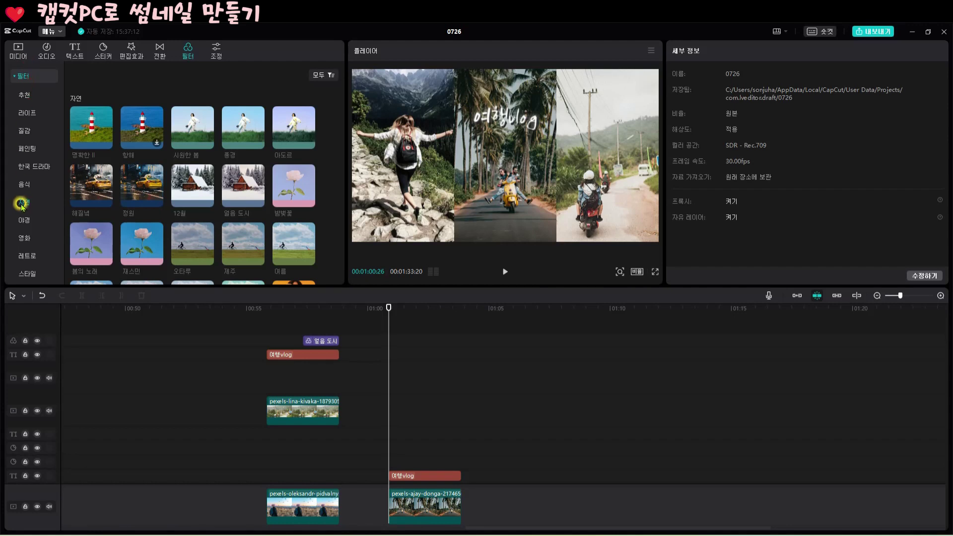
left_click(183, 156)
left_click(193, 194)
scroll(251, 174, "down", 1)
left_click(252, 173)
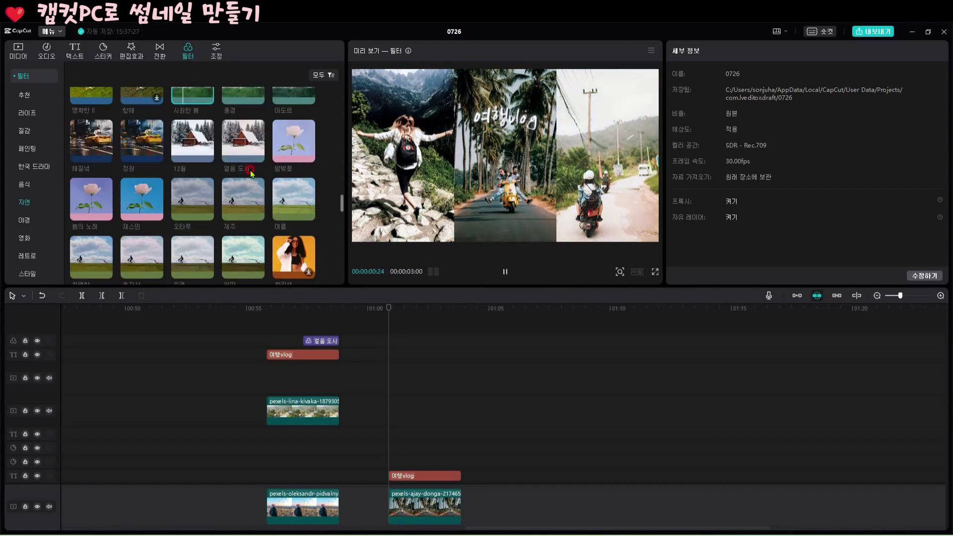
left_click(246, 186)
left_click(299, 190)
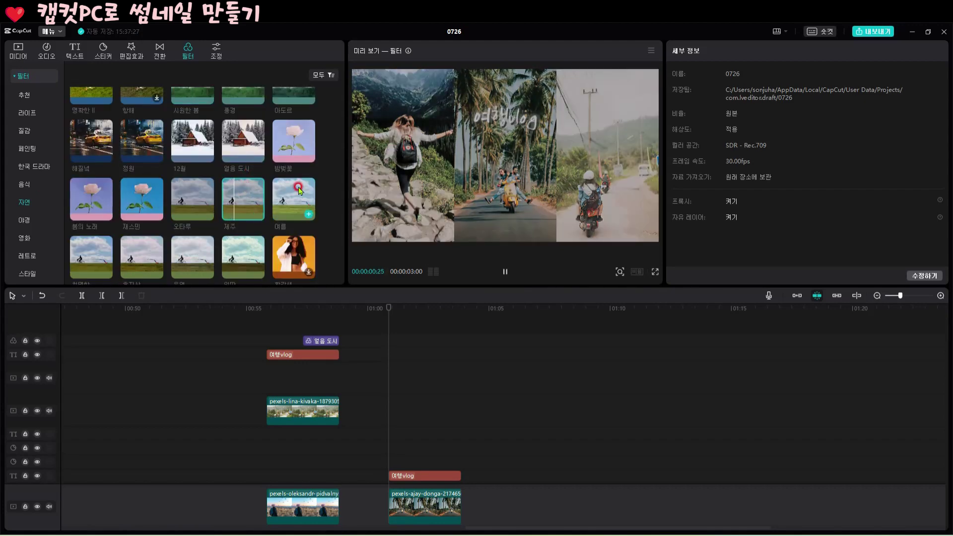
left_click(144, 174)
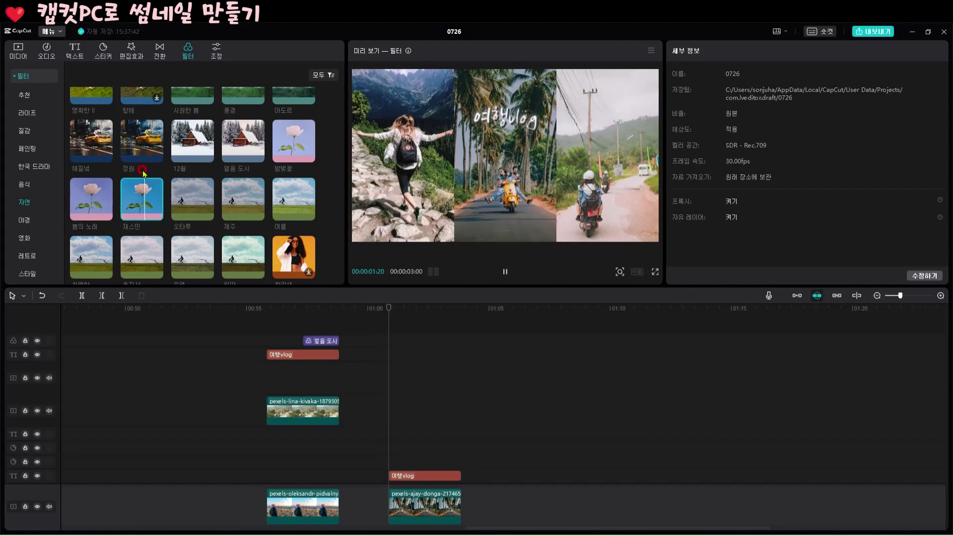
left_click(139, 192)
left_click(155, 216)
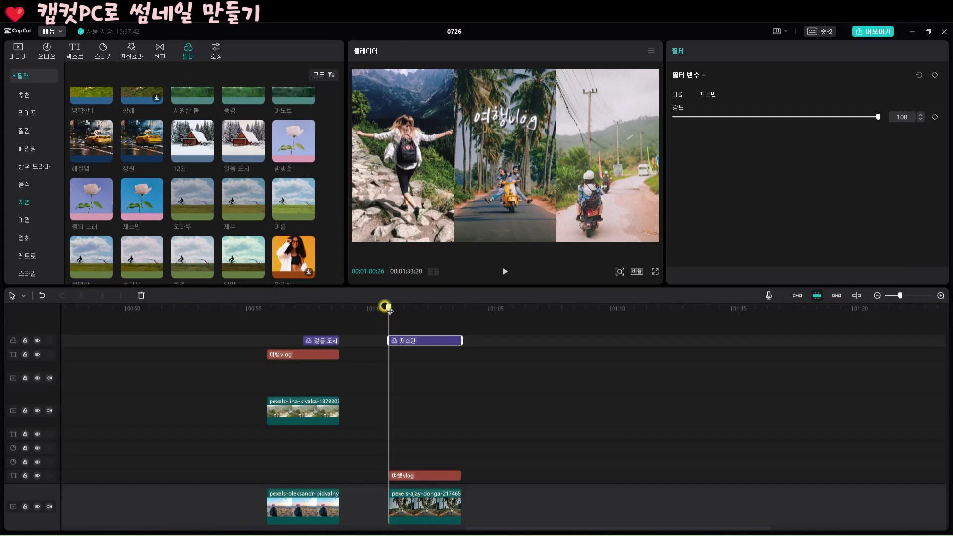
- Check the filtered three-photo thumbnail and examine the layout of the finished four-photo 여행vlog example at 00:01:32:22
left_click_drag(389, 310, 410, 309)
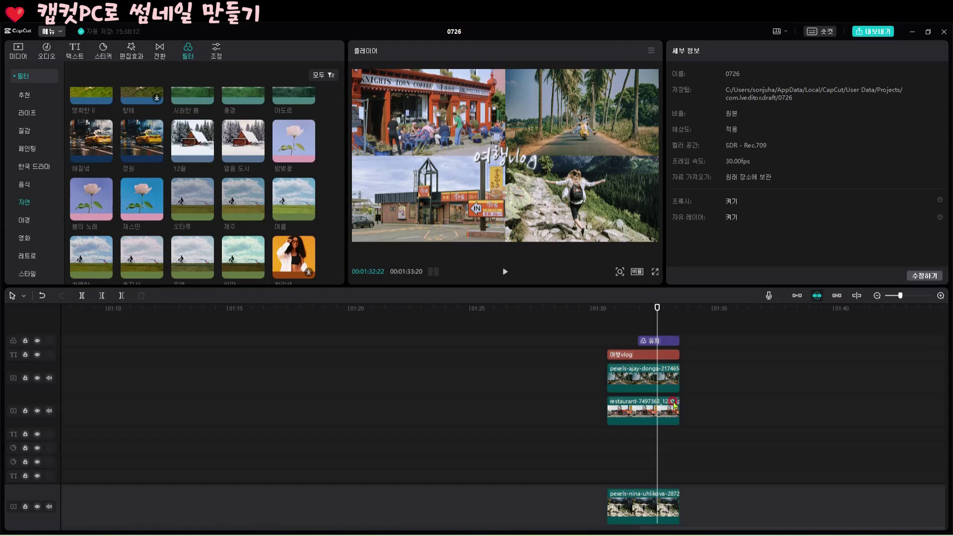
left_click(399, 223)
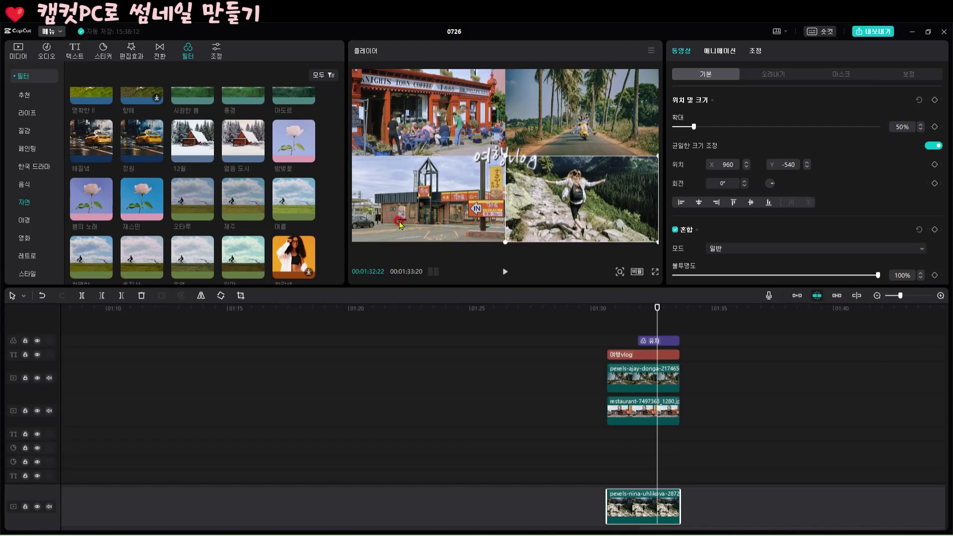
left_click_drag(657, 308, 655, 308)
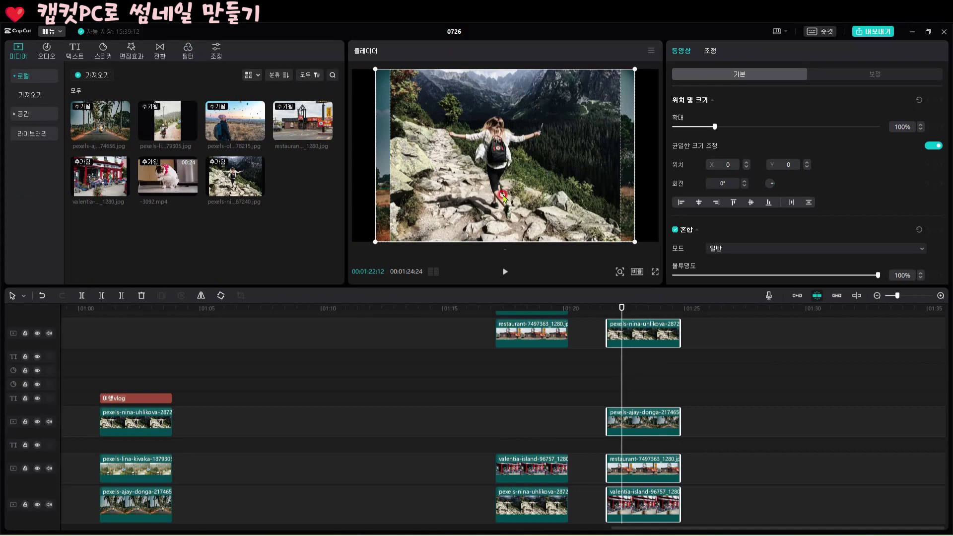
- Move the stacked hiker photo toward the lower-right corner of the frame and the palm-road photo toward the lower-left corner
left_click(651, 505)
left_click(645, 473)
left_click(642, 421)
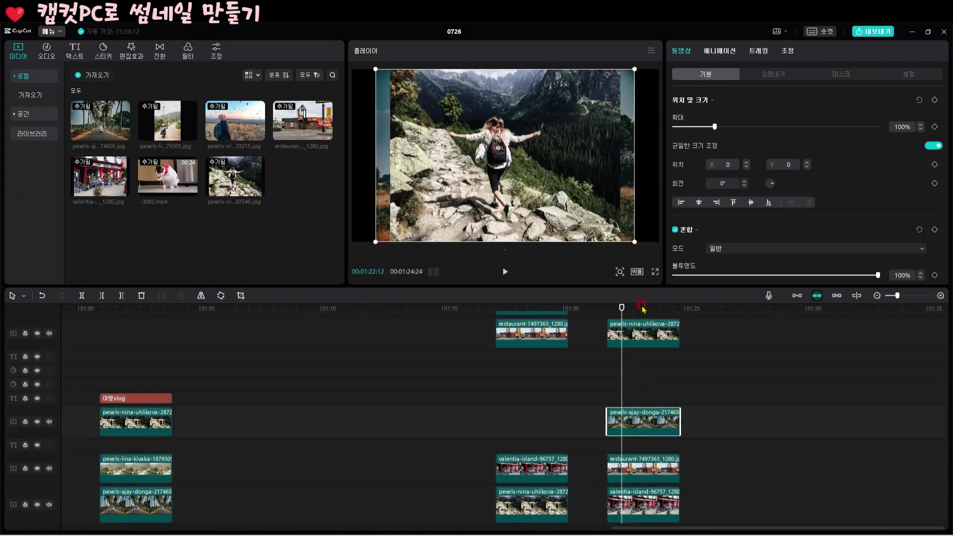
left_click(523, 204)
left_click_drag(523, 203, 569, 237)
left_click(390, 104)
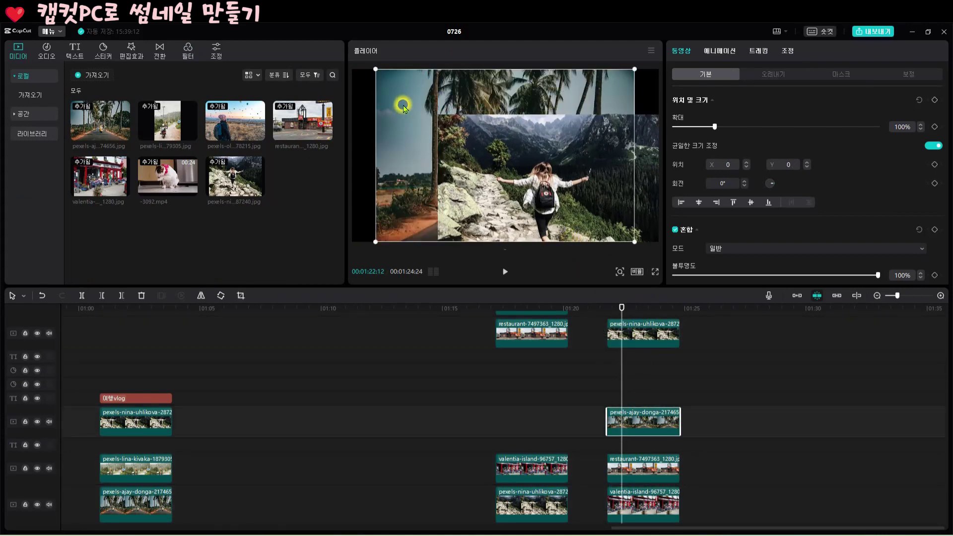
left_click_drag(392, 113, 344, 138)
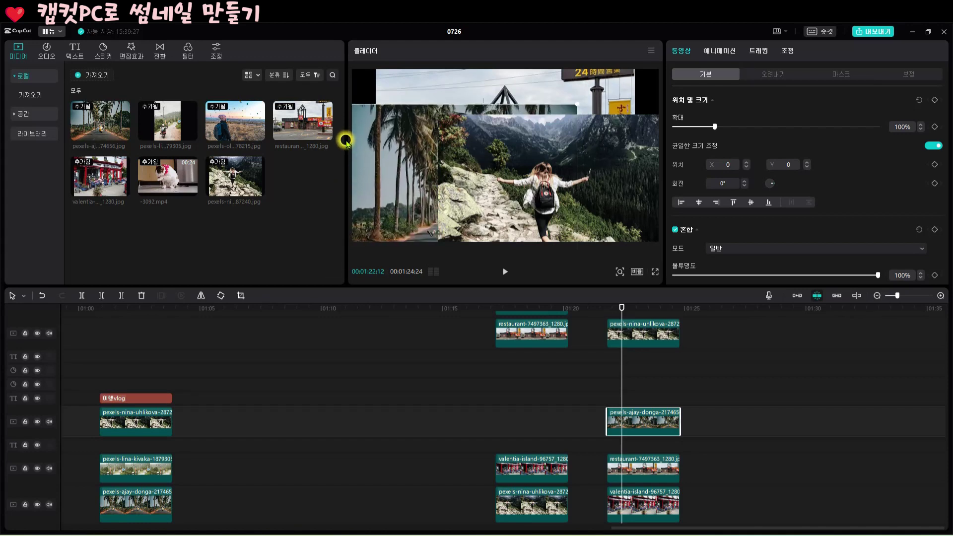
- Move the restaurant photo to about X 1084, Y 202 and the coffee-shop photo to about X -631, Y 202
left_click(586, 89)
left_click_drag(586, 90, 673, 89)
left_click(395, 88)
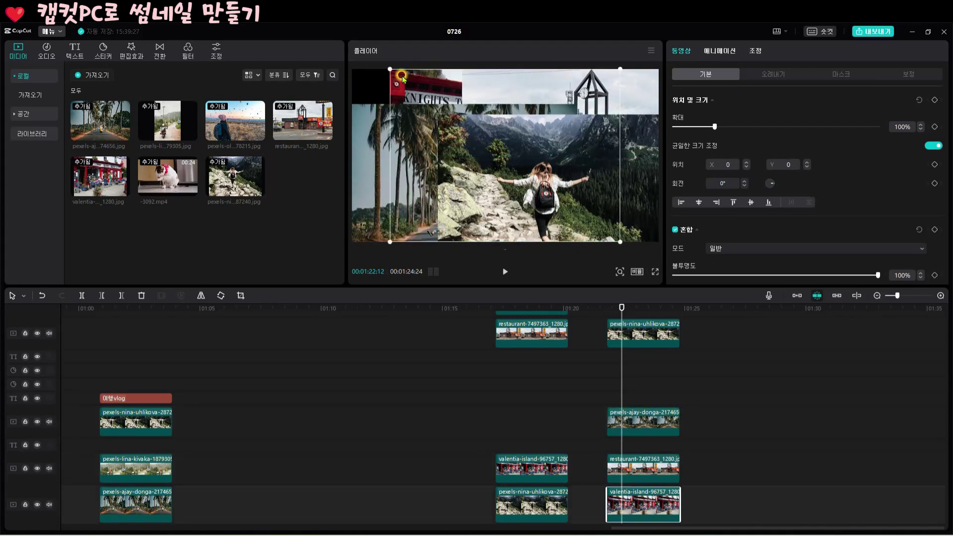
left_click_drag(396, 88, 360, 80)
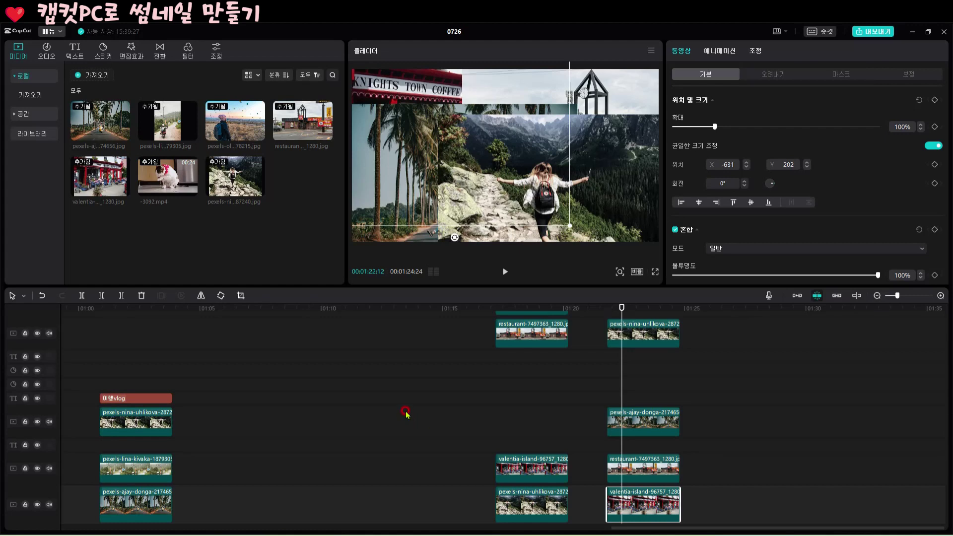
- Crop the coffee-shop photo to 16:9, shifting the crop area slightly up to keep more above the sign
left_click(241, 296)
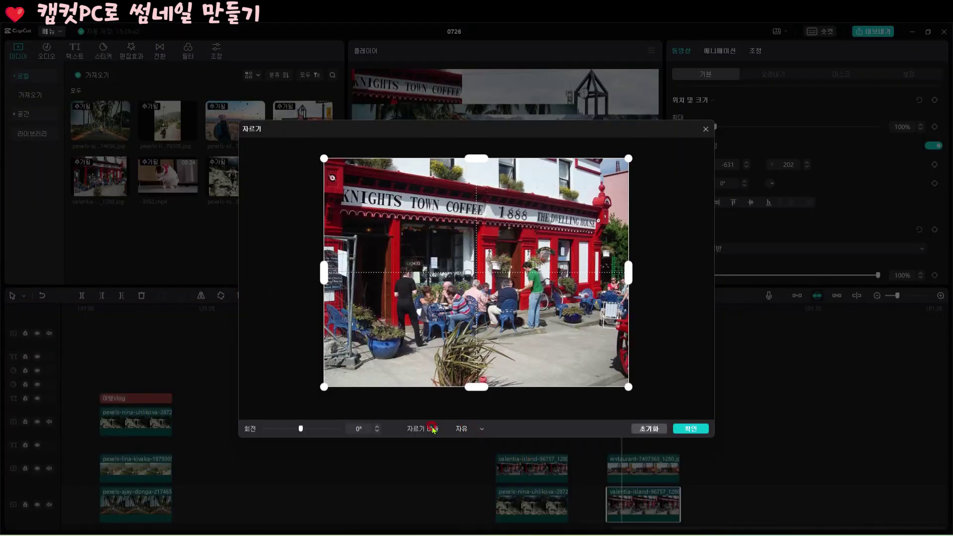
left_click(483, 429)
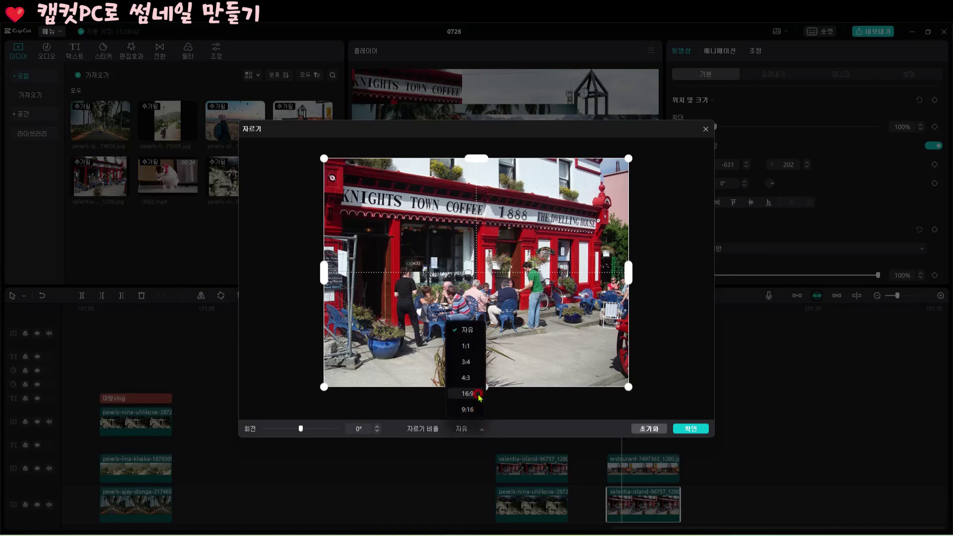
left_click(478, 394)
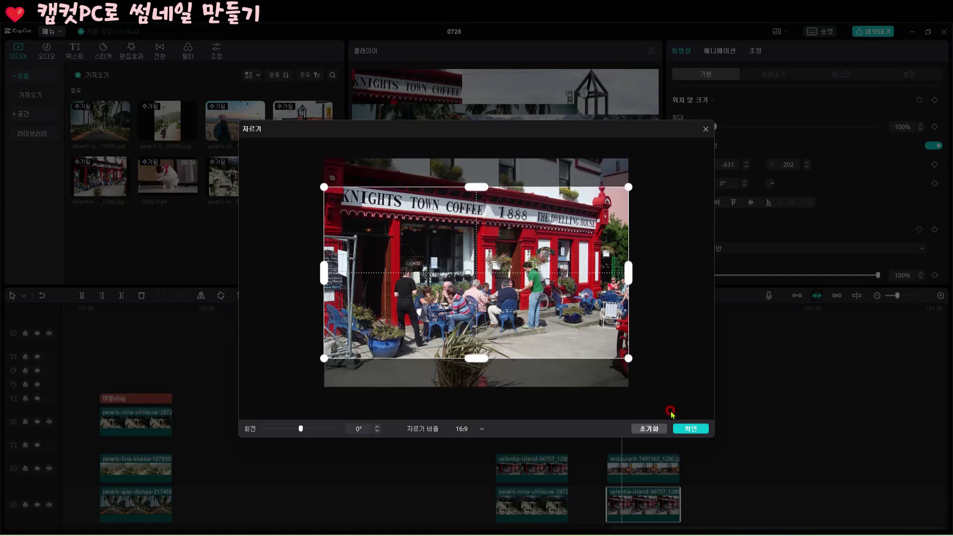
left_click_drag(546, 308, 544, 296)
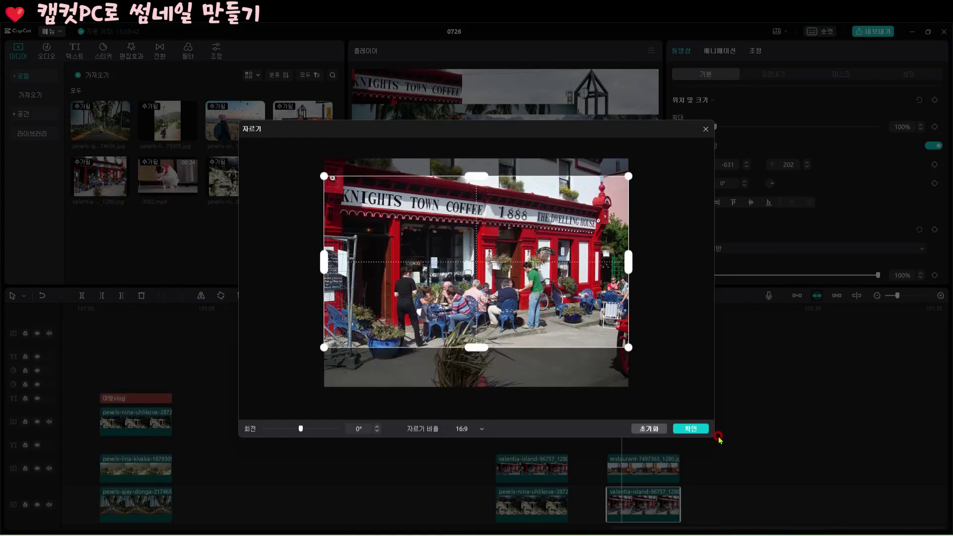
left_click(700, 429)
- Crop the restaurant photo of the four-photo collage to a 16:9 ratio
left_click(645, 469)
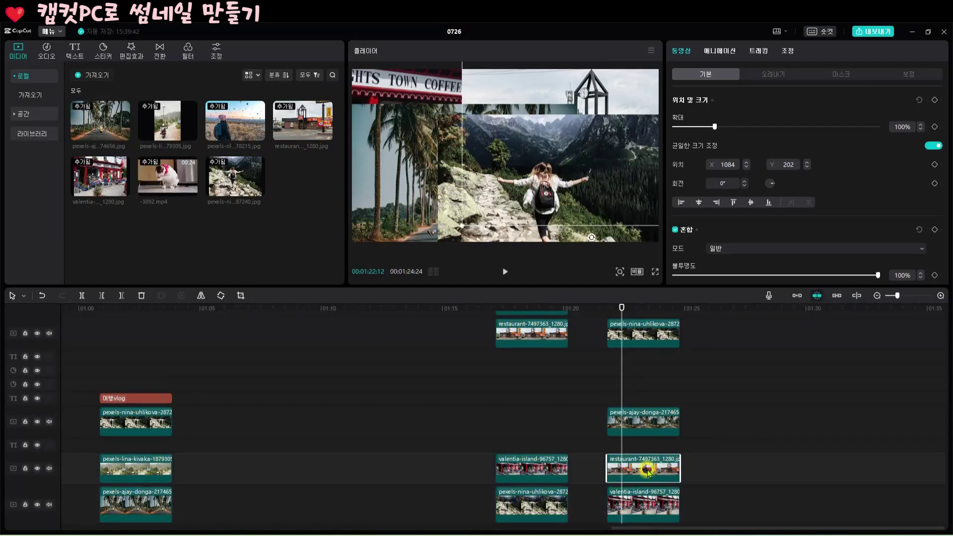
left_click(241, 295)
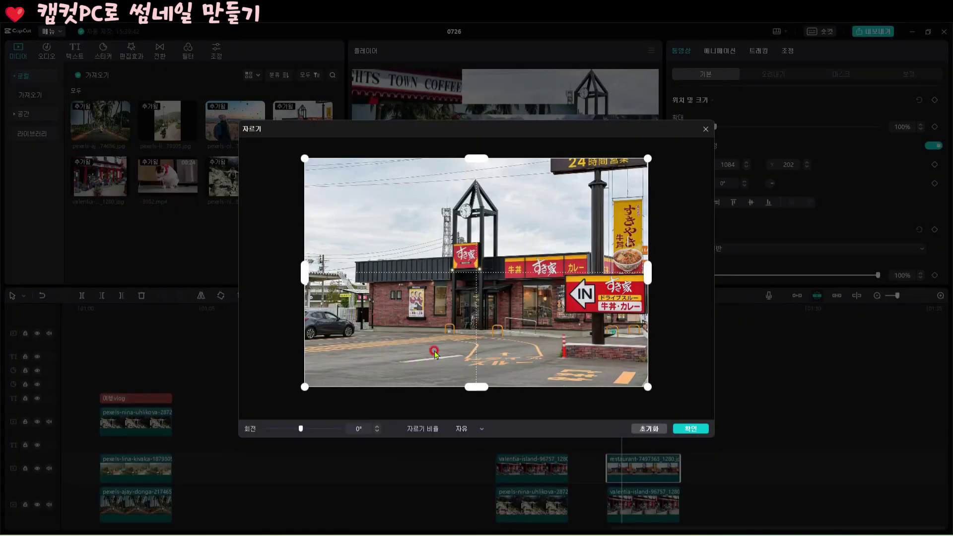
left_click(478, 429)
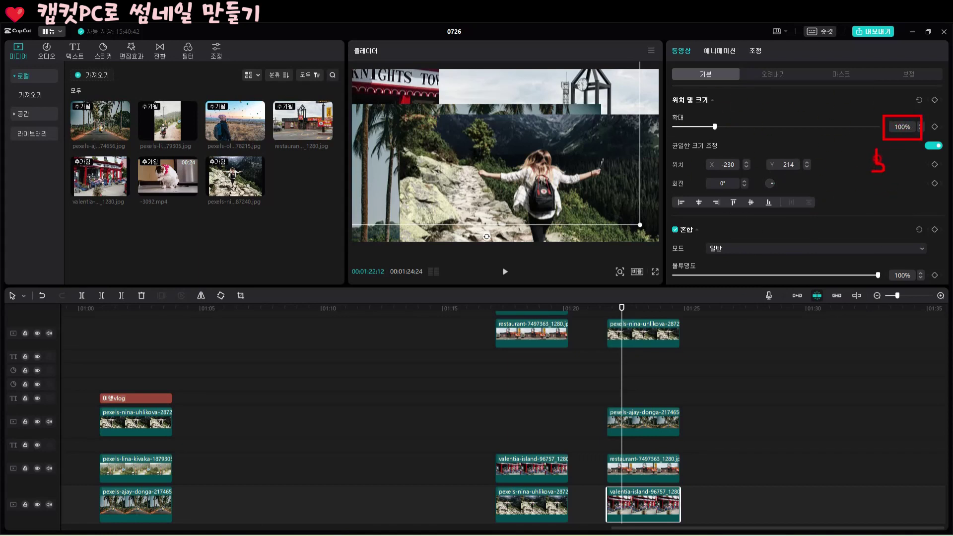
- Scale the coffee-shop photo in the four-photo collage to 50%
left_click_drag(892, 157, 893, 160)
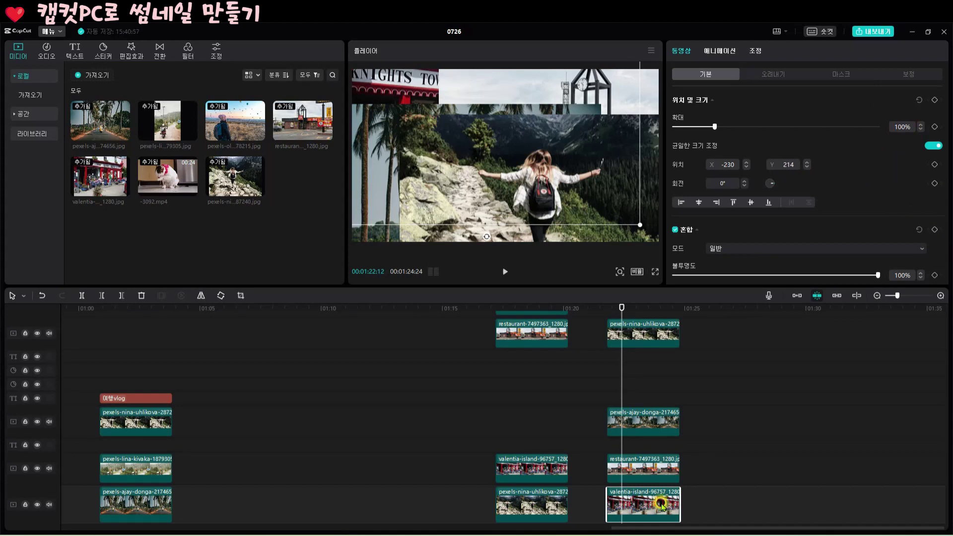
left_click(902, 127)
type("50")
key("Return")
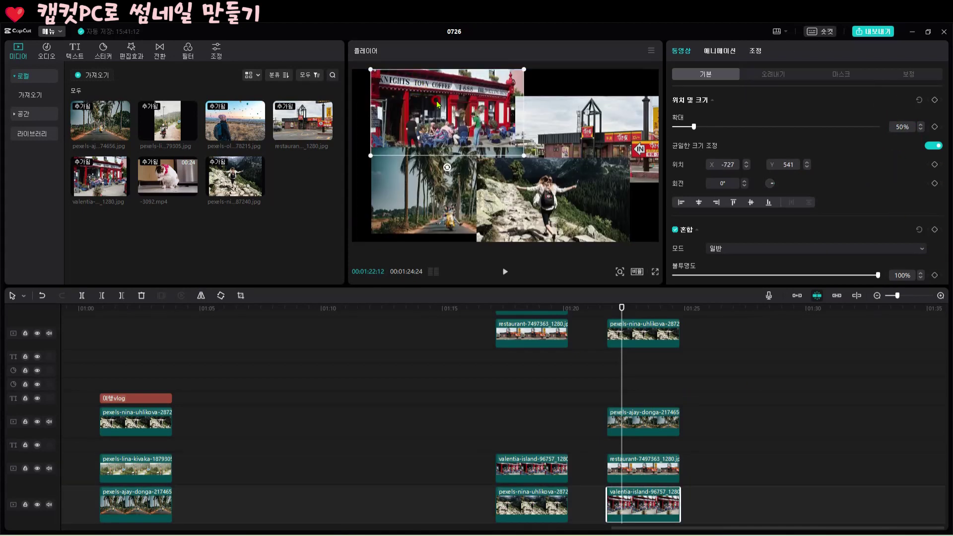
- Fit the coffee-shop photo into the upper-left quarter of the frame and the palm-road photo into the lower-left quarter
left_click(425, 101)
left_click_drag(426, 100, 420, 105)
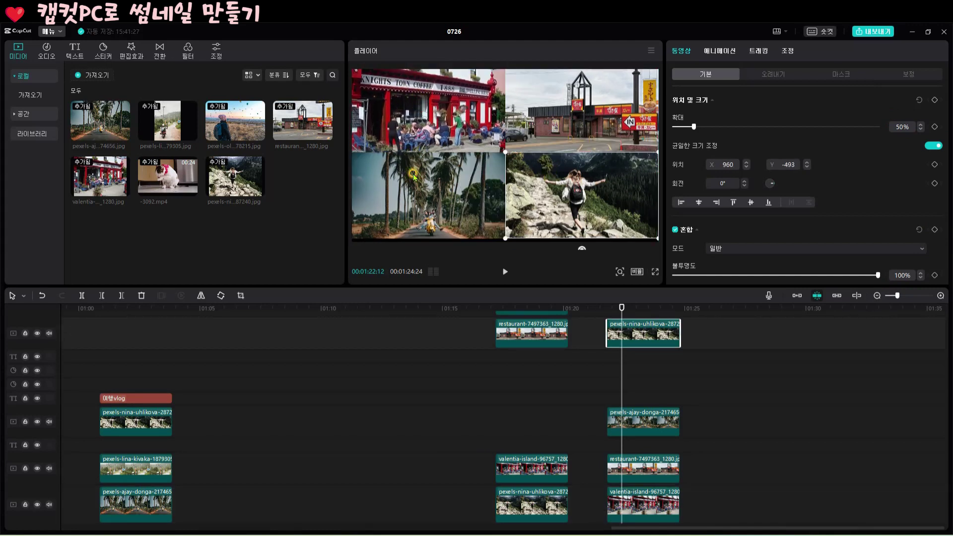
left_click_drag(413, 176, 411, 193)
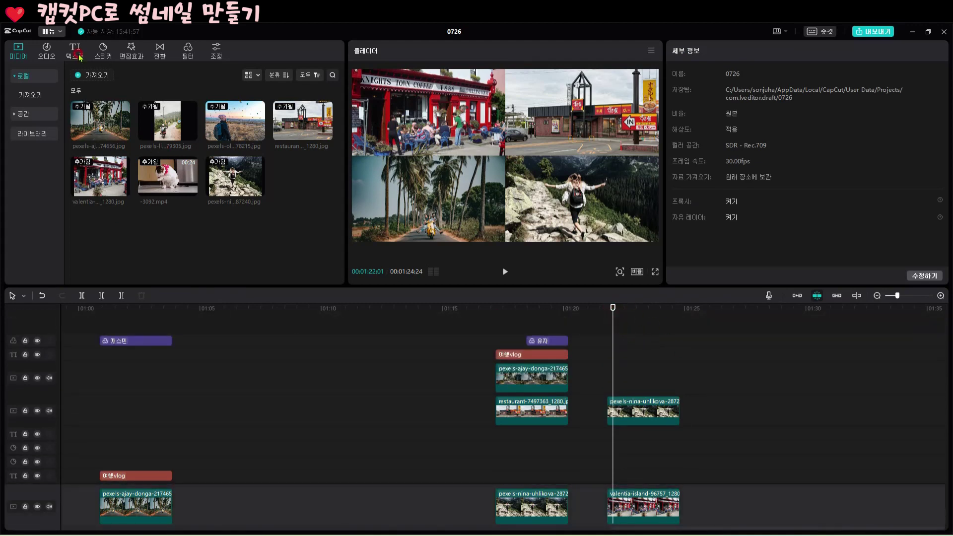
- Go to the start of the four-photo collage at 00:01:21:24 and preview 자연 filters such as 재스민 and 풍경 on it
left_click(610, 309)
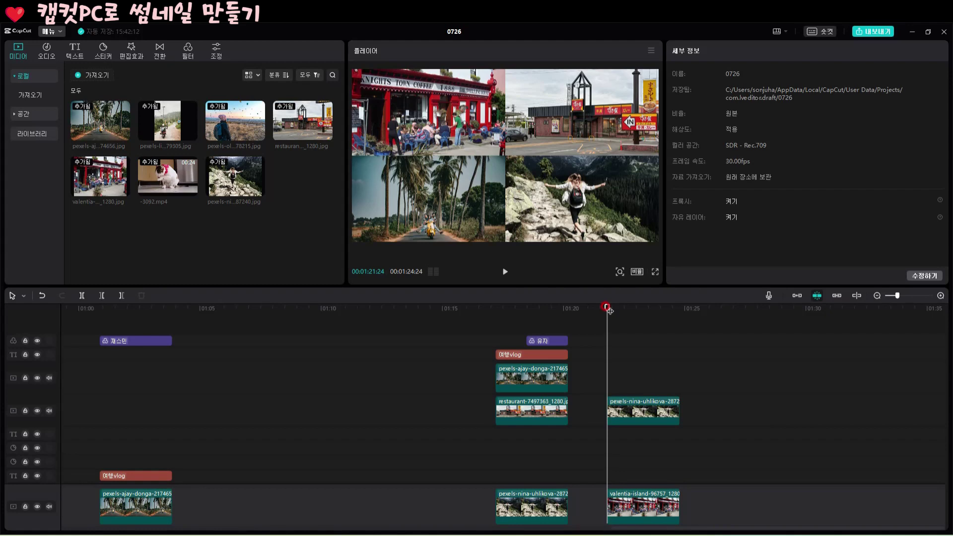
left_click(192, 55)
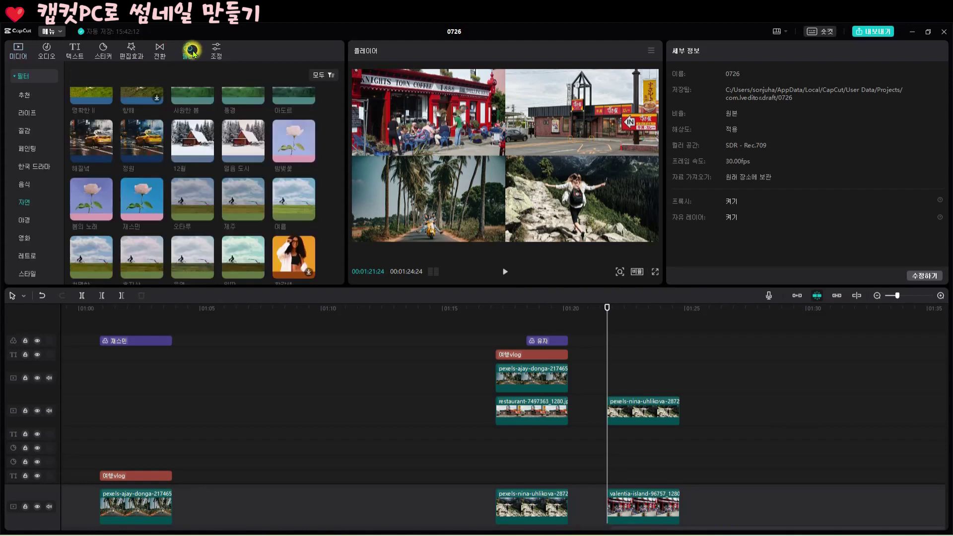
left_click(24, 202)
left_click(181, 260)
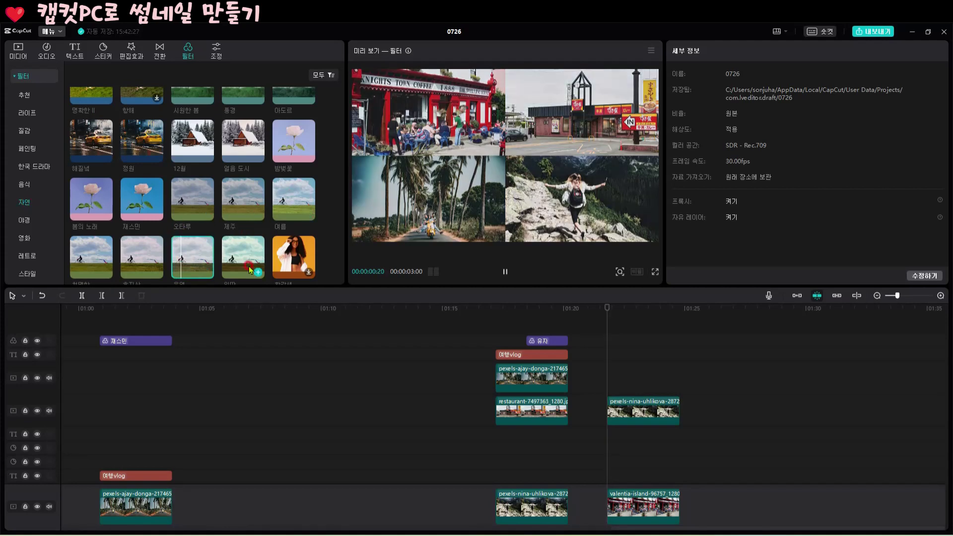
left_click(134, 196)
scroll(254, 191, "down", 2)
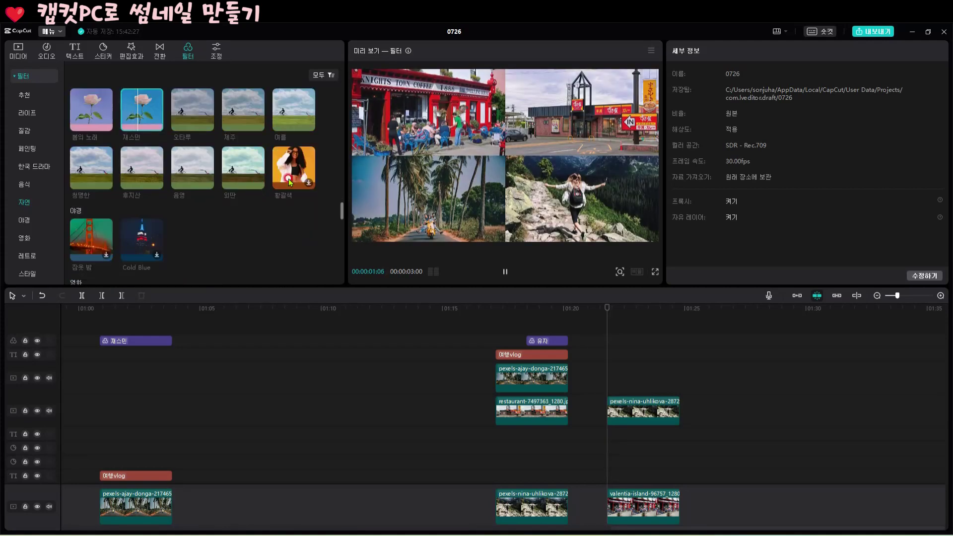
scroll(243, 149, "up", 3)
left_click(243, 127)
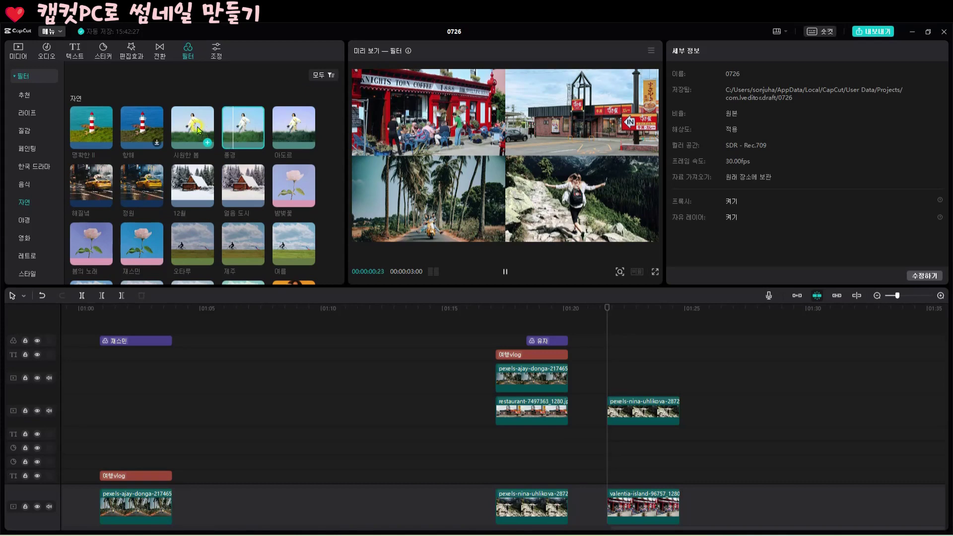
- Compare filters in the 영화 category, add the 바비 filter over the four-photo collage and lower its intensity
left_click(25, 239)
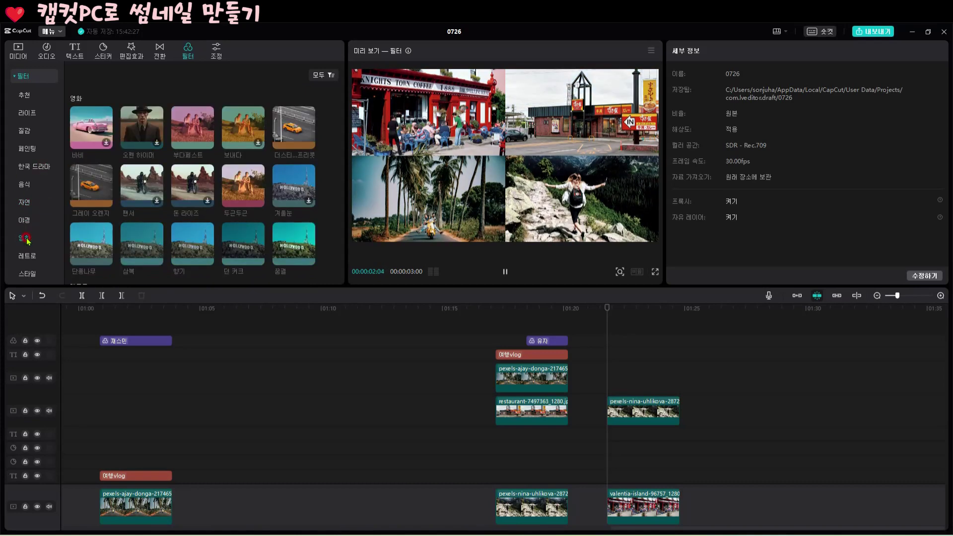
left_click(129, 127)
left_click(105, 128)
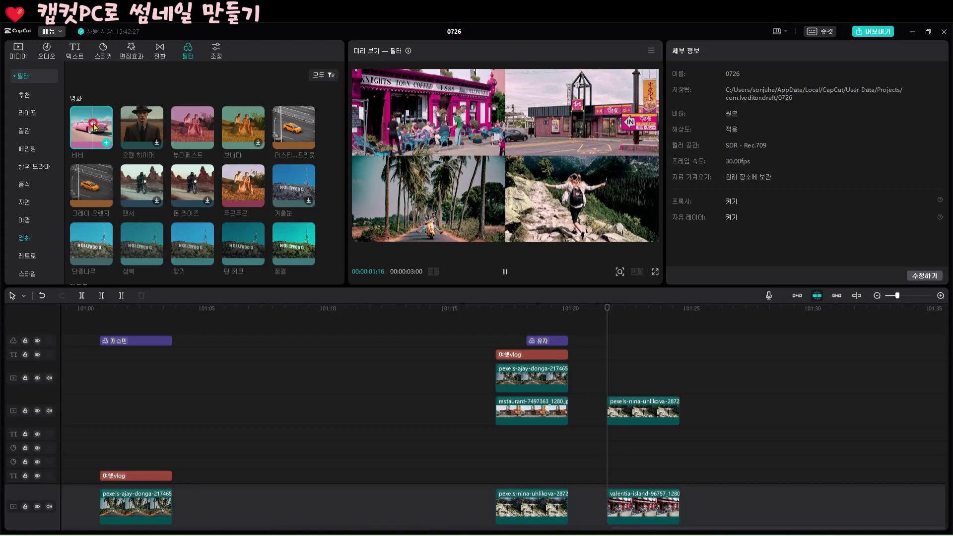
left_click(287, 122)
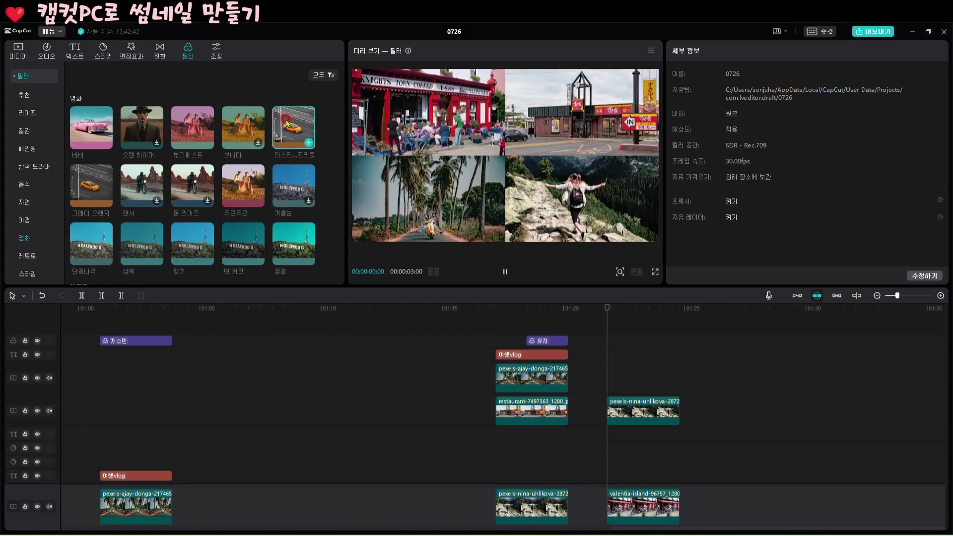
left_click(85, 119)
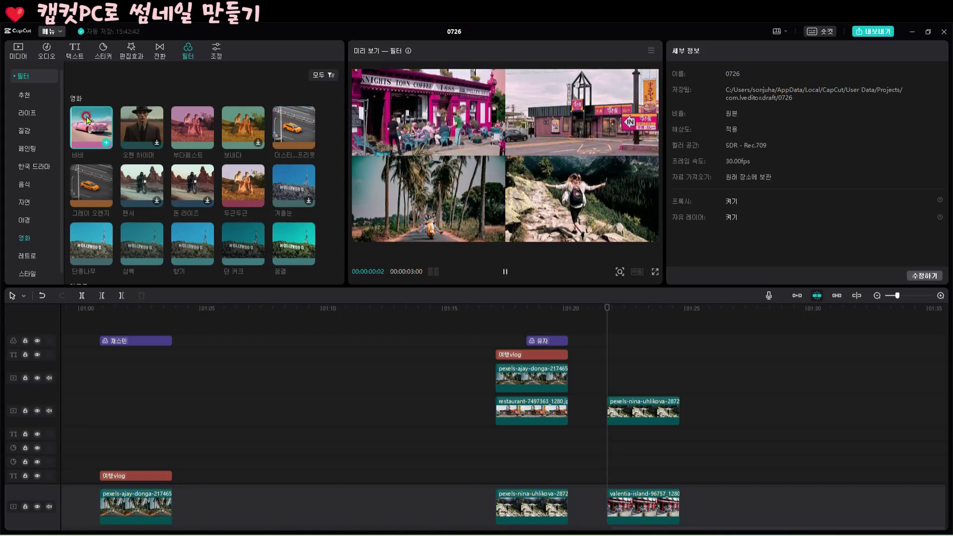
left_click(105, 143)
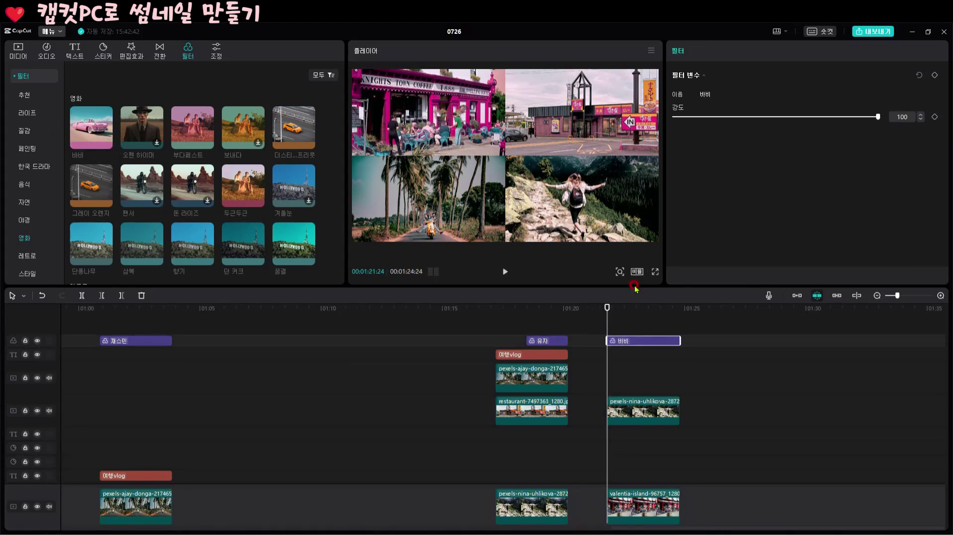
left_click_drag(876, 117, 808, 119)
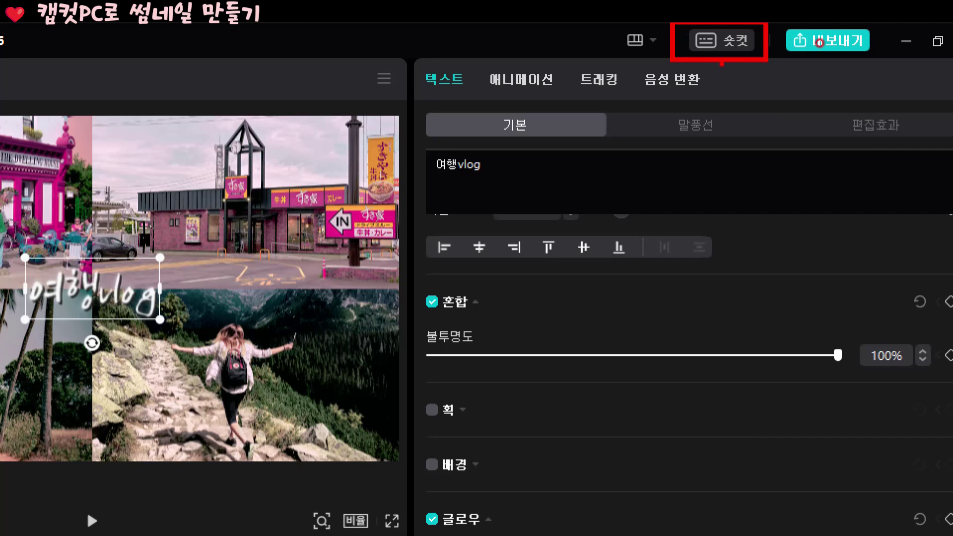
- Assign Ctrl+S as the basic shortcut for 스틸 프레임 내보내기 and save the shortcut settings
left_click(739, 40)
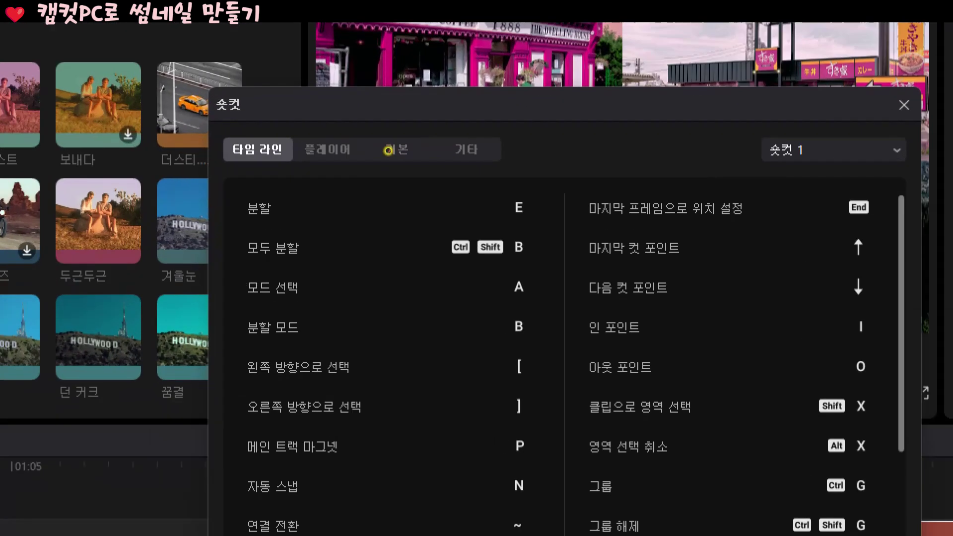
left_click(405, 159)
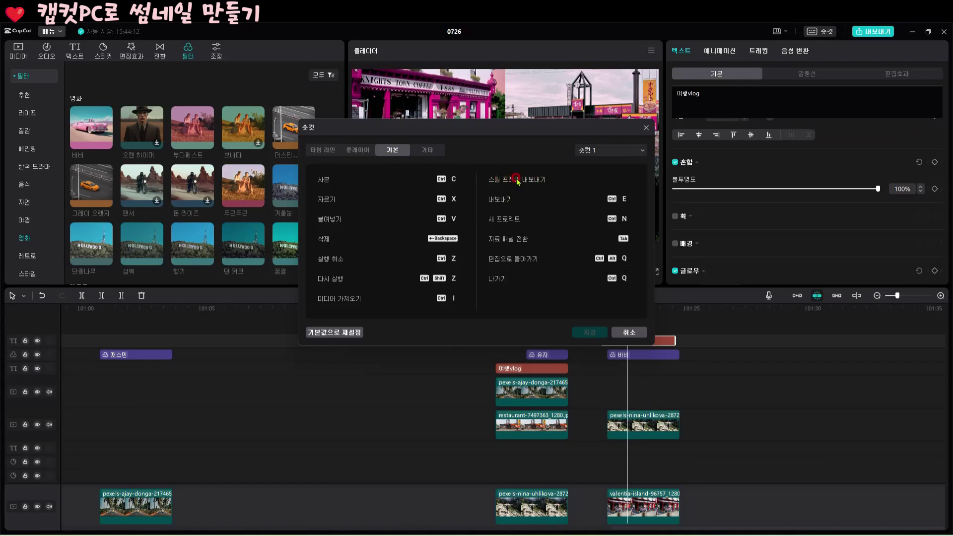
left_click(518, 183)
left_click(549, 178)
left_click(525, 179)
left_click(594, 180)
left_click(577, 181)
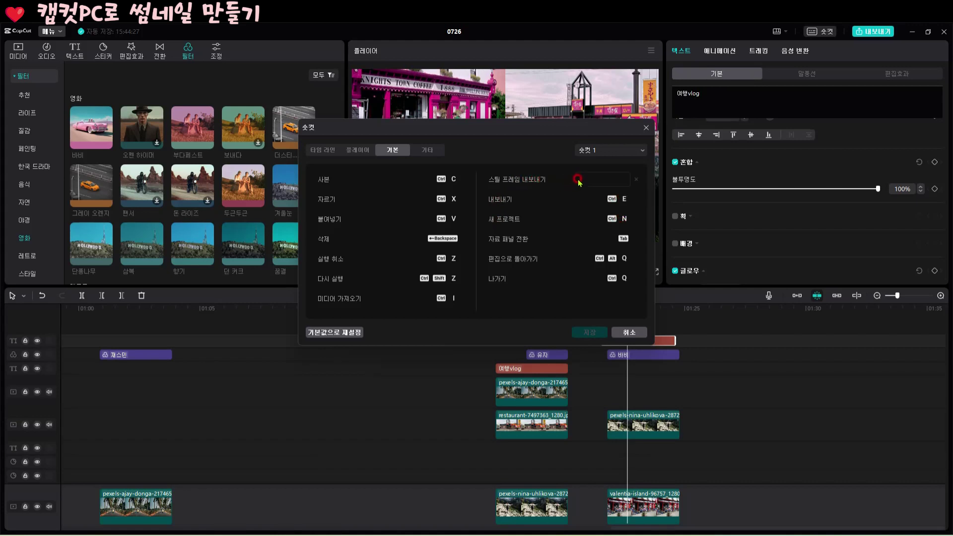
left_click(604, 184)
key("ctrl+s")
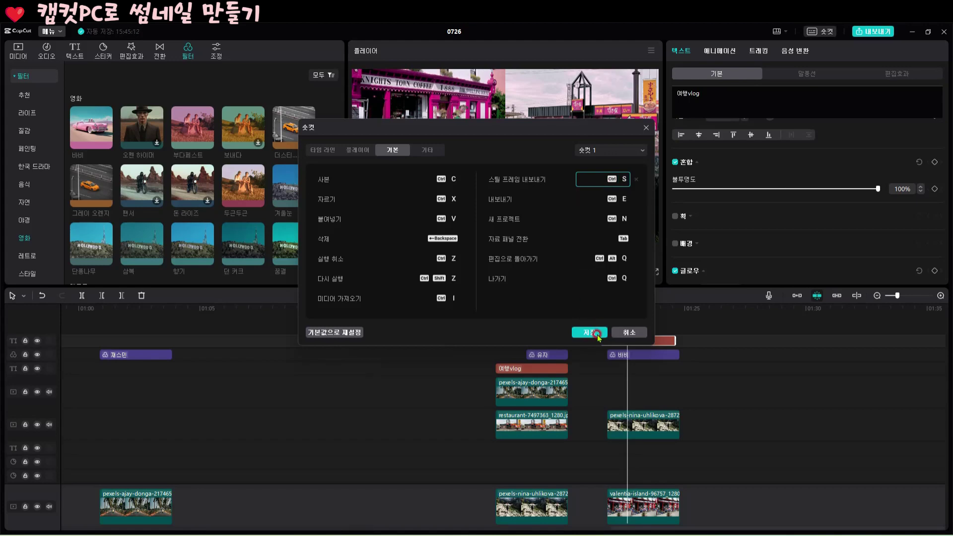
left_click(590, 332)
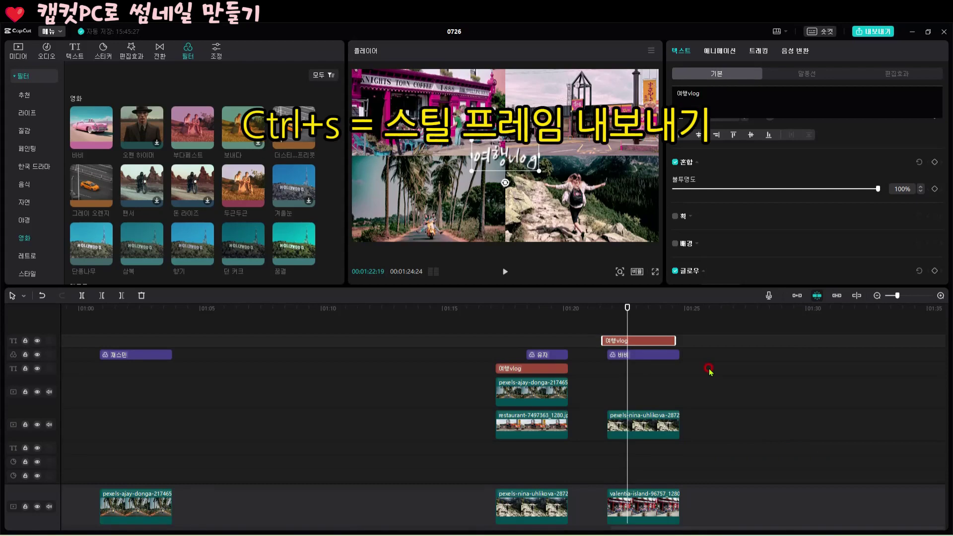
- Export the current collage frame as a 1080P PNG still named 여행썸네일 and view the exported image
key("ctrl+s")
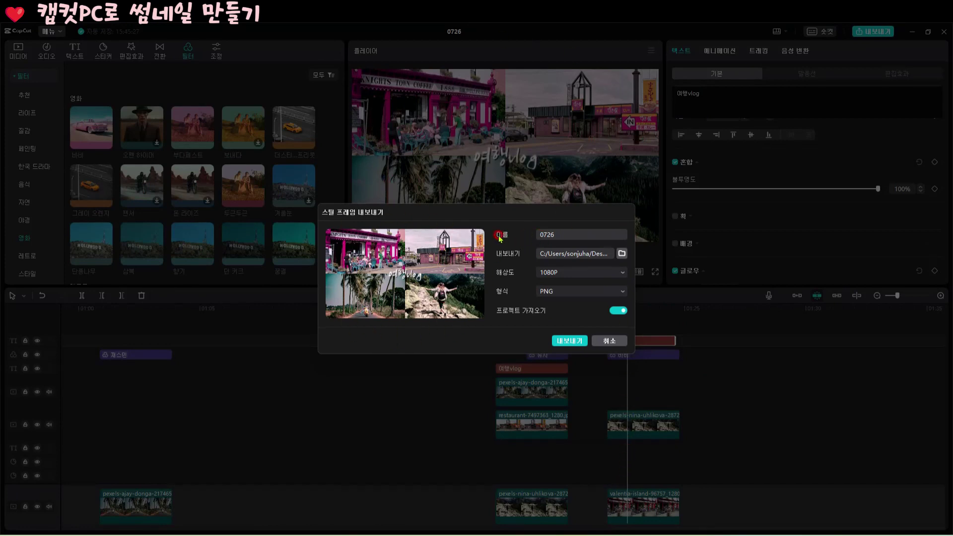
left_click_drag(542, 234, 562, 235)
type("여행썸네일")
left_click(570, 341)
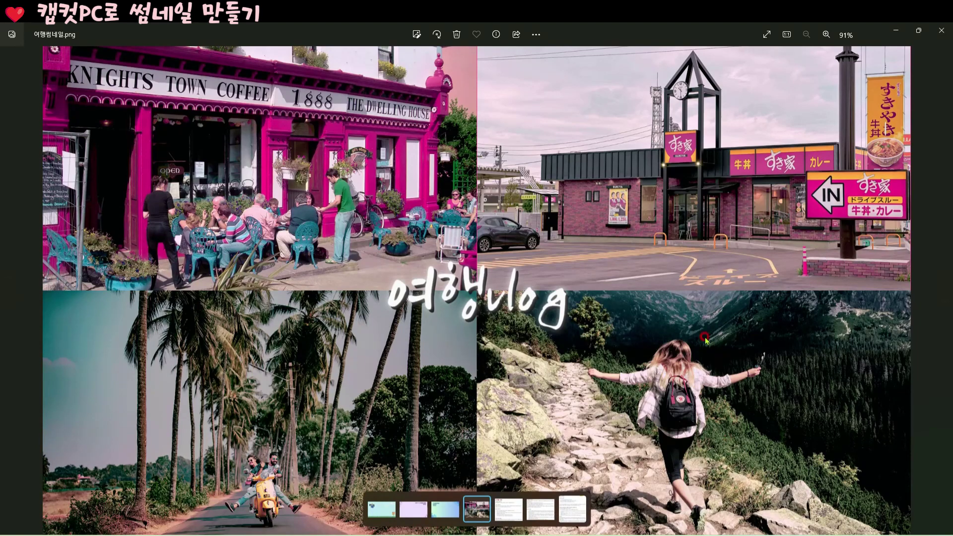
left_click(869, 494)
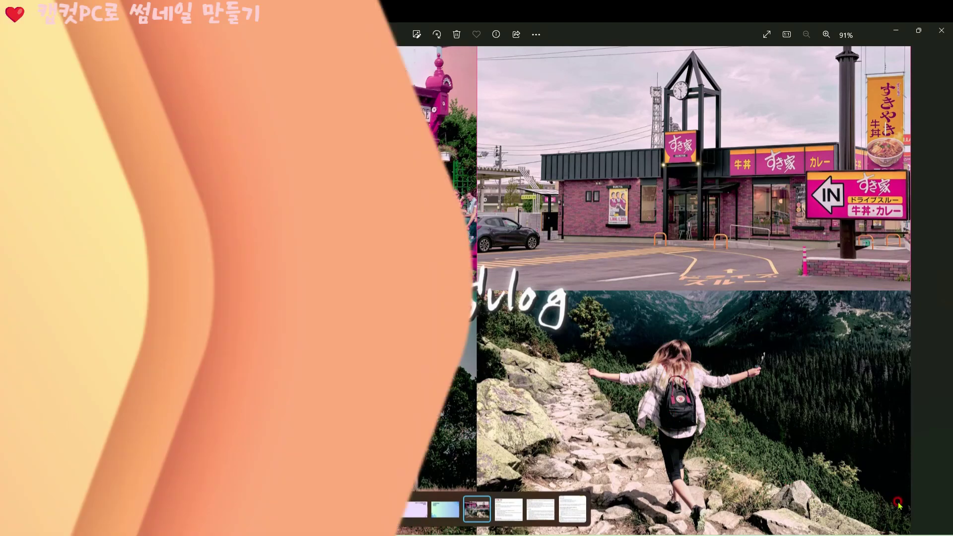